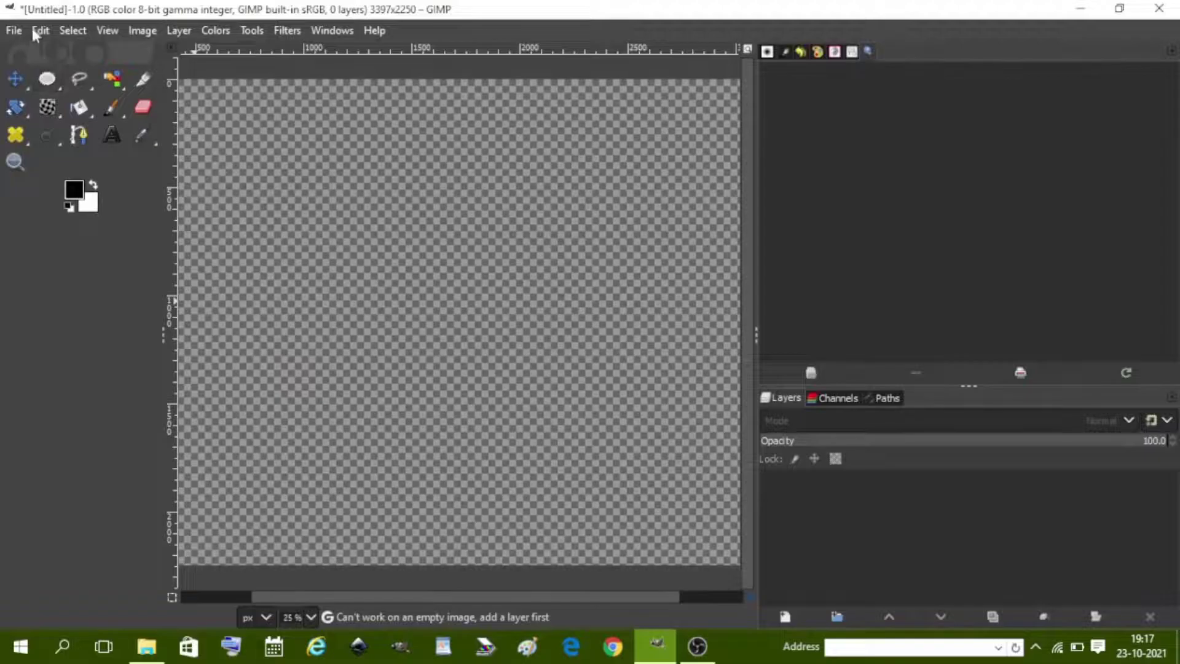
# Open the lion JPG from the Desktop and convert it to the built-in sRGB profile.
pyautogui.click(14, 30)
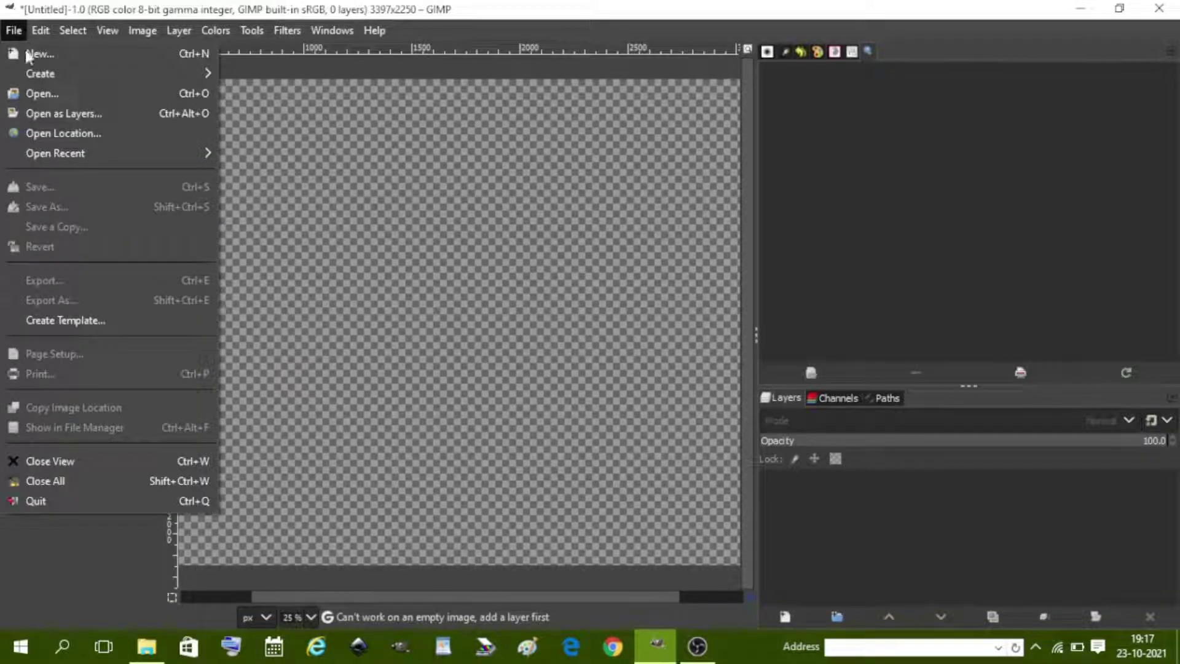
pyautogui.click(43, 95)
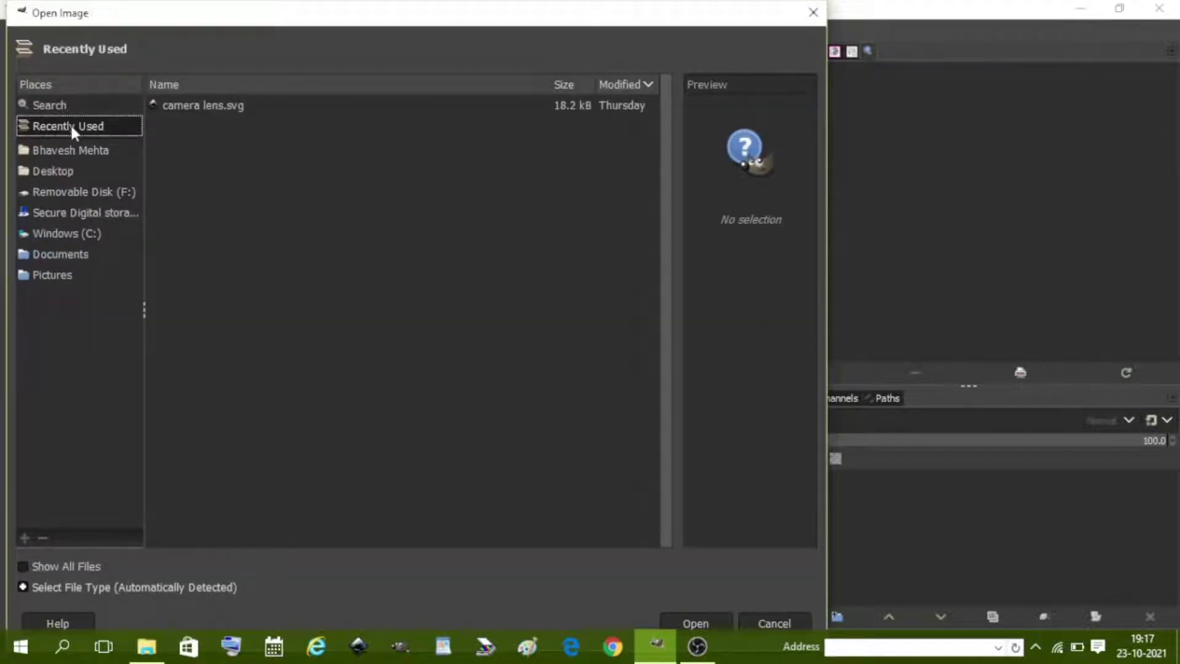
pyautogui.click(64, 172)
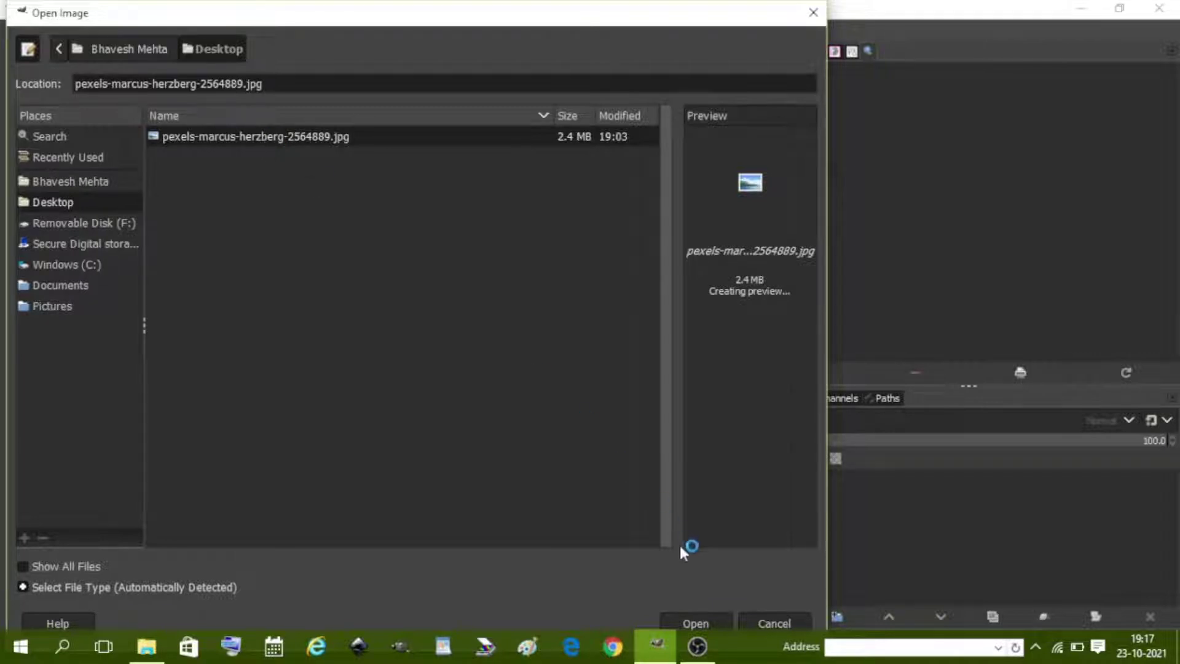
pyautogui.click(707, 620)
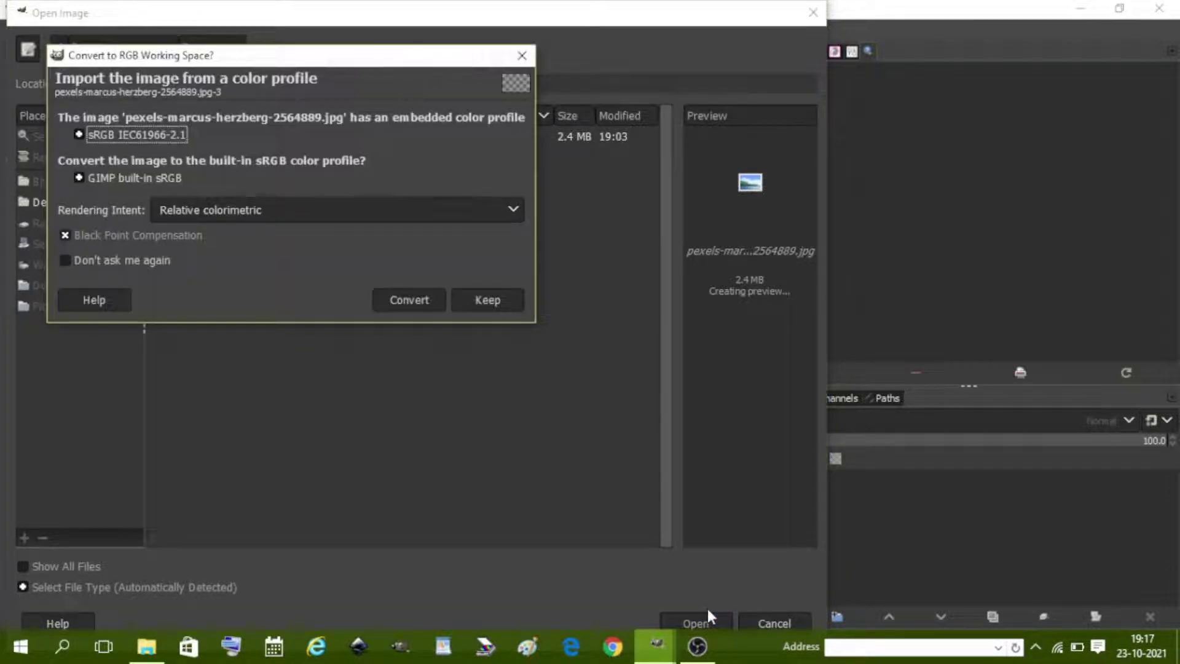
pyautogui.click(414, 305)
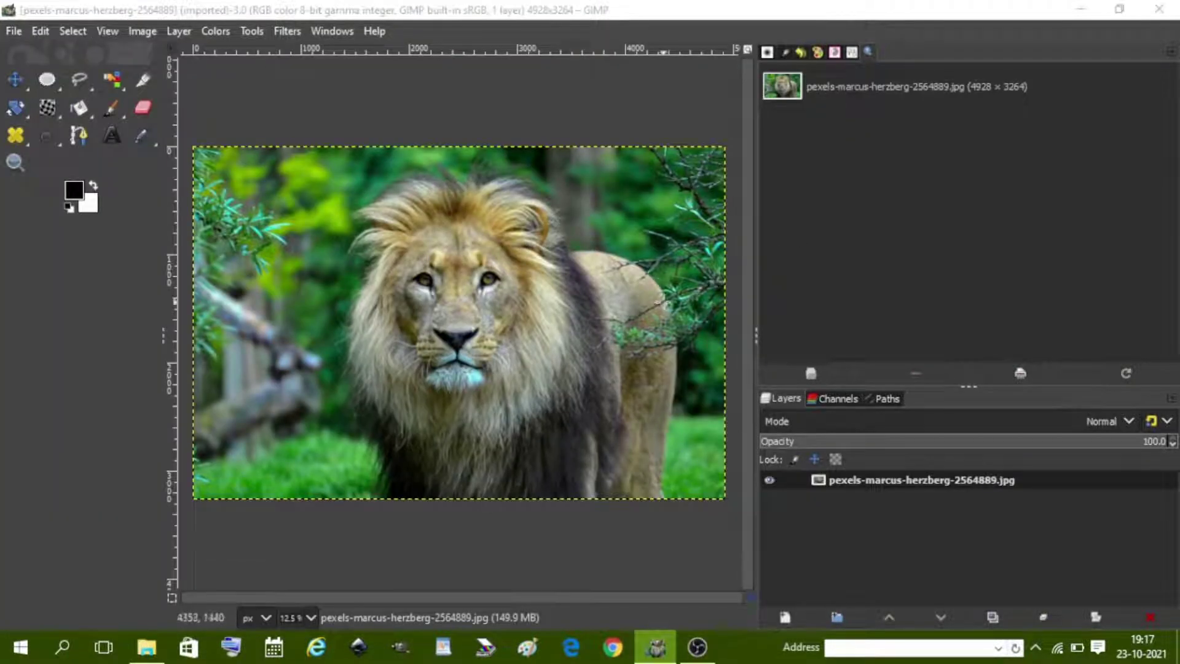
# Desaturate the lion photo to greyscale using the Luminance mode.
pyautogui.click(216, 31)
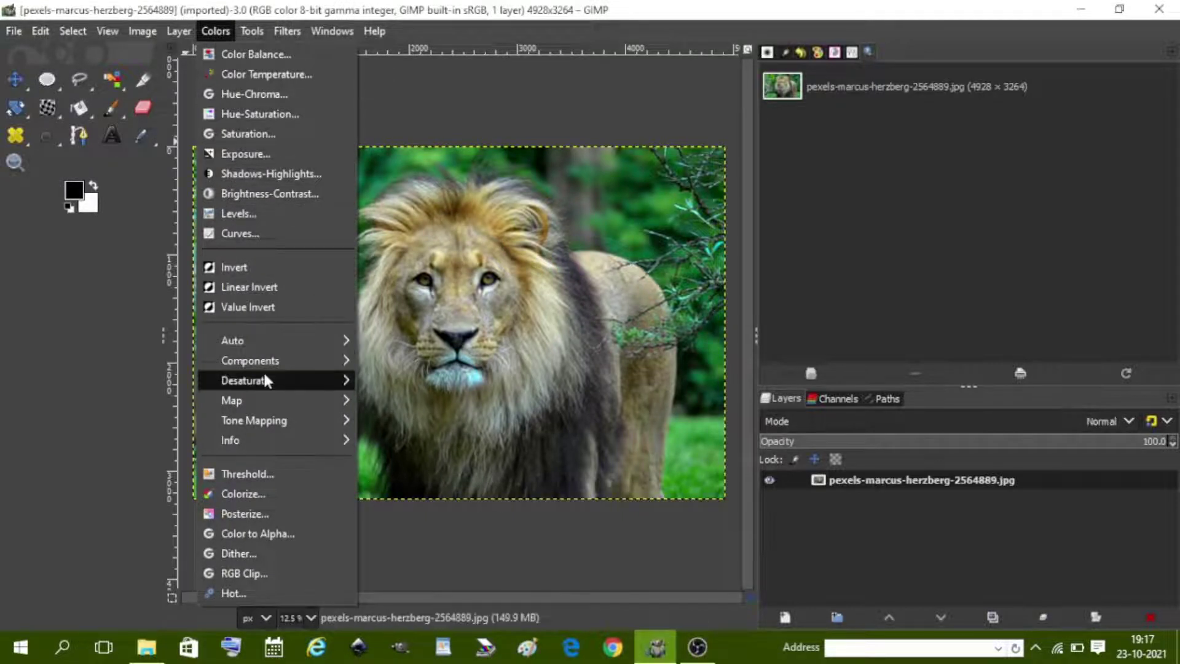
pyautogui.moveTo(245, 380)
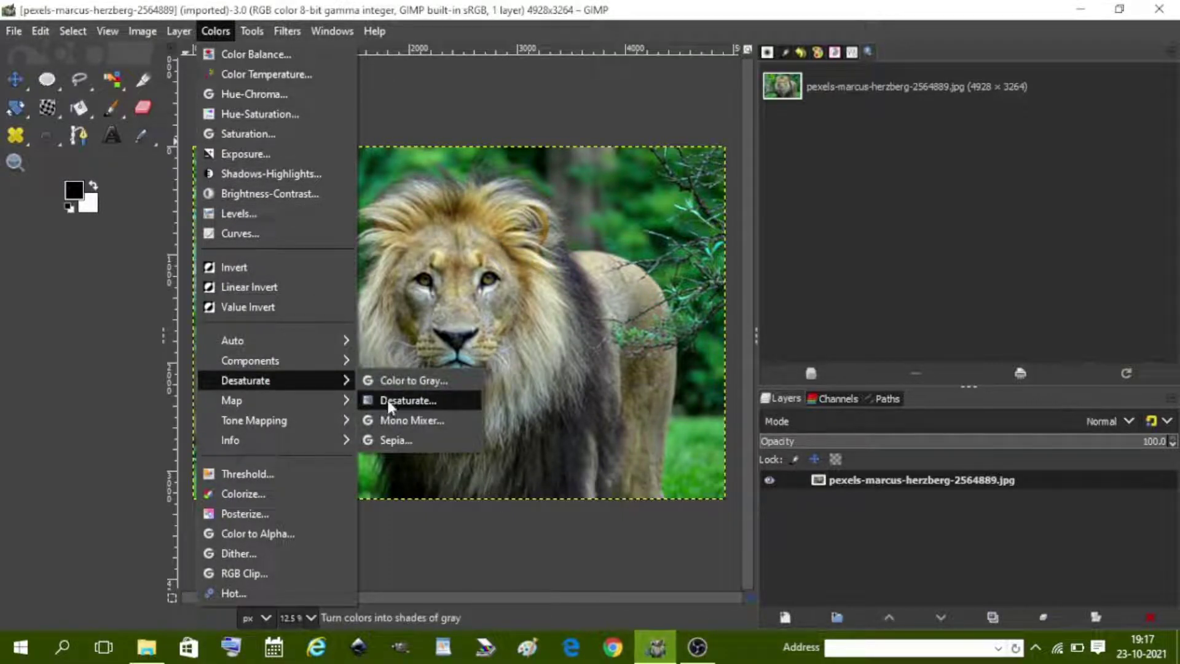
pyautogui.click(387, 400)
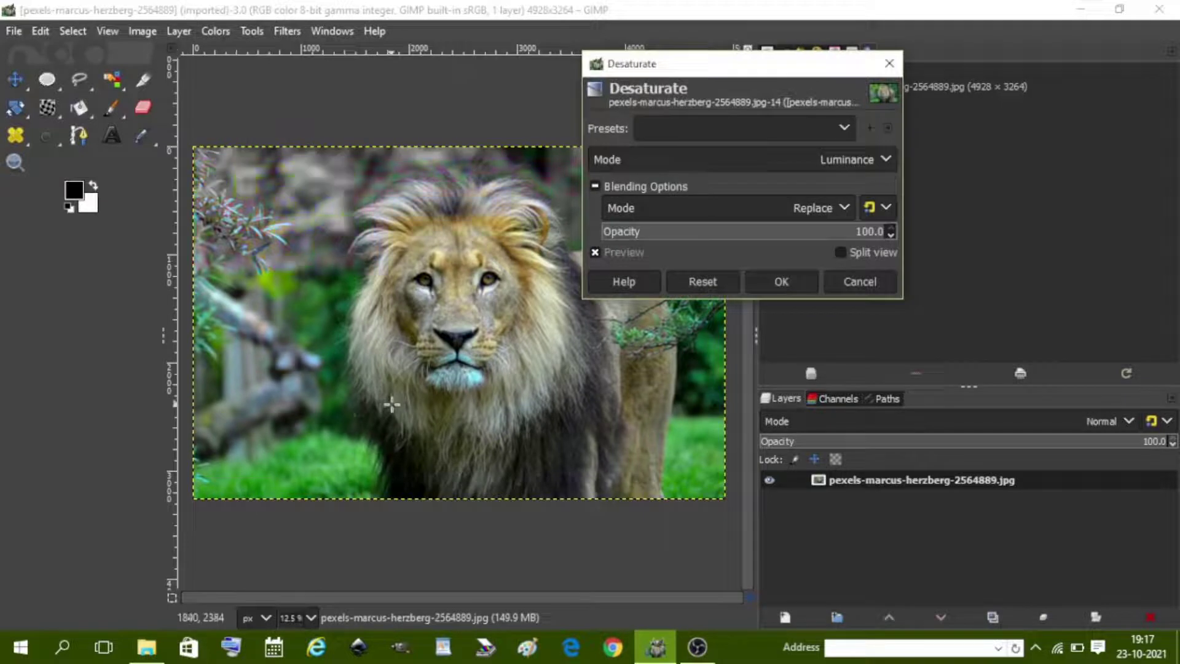
pyautogui.click(885, 160)
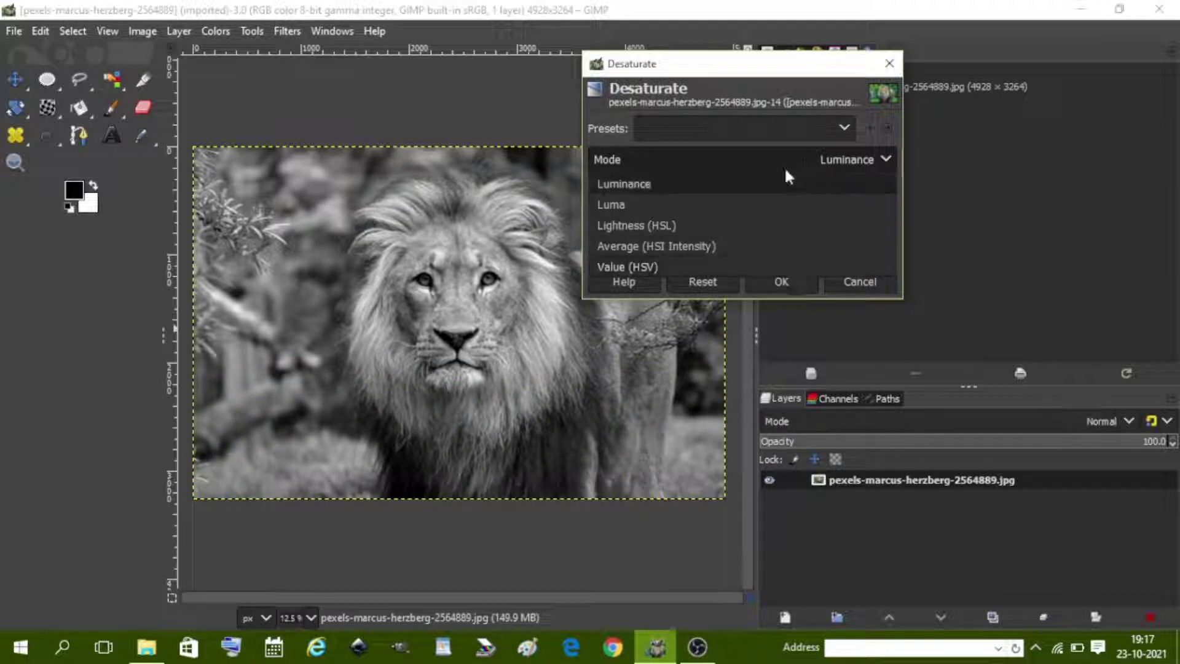
pyautogui.click(761, 185)
pyautogui.click(798, 276)
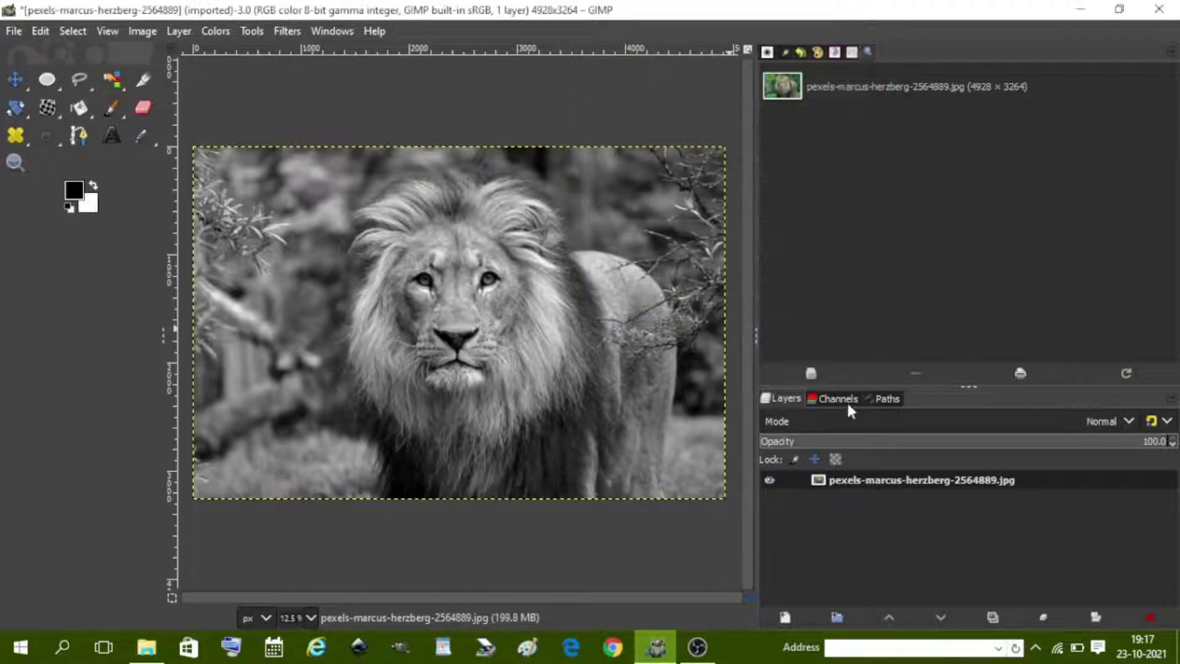
# Duplicate the grey lion layer twice and set the top copy's blend mode to Dodge.
pyautogui.click(991, 617)
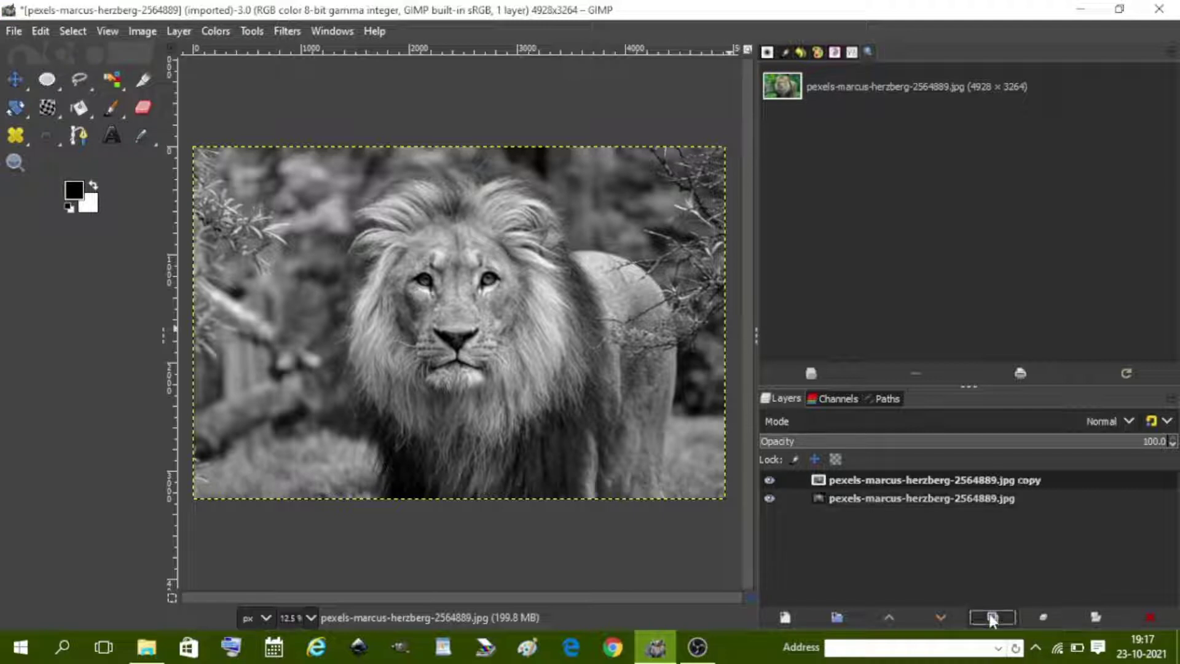
pyautogui.click(991, 618)
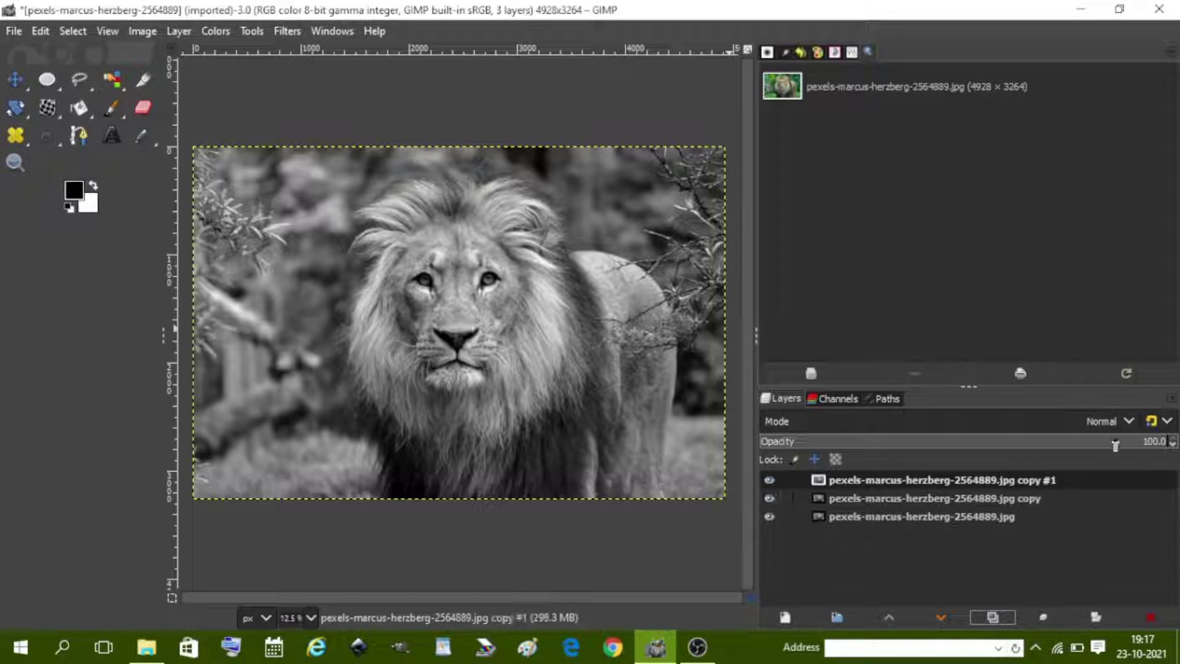
pyautogui.click(1130, 421)
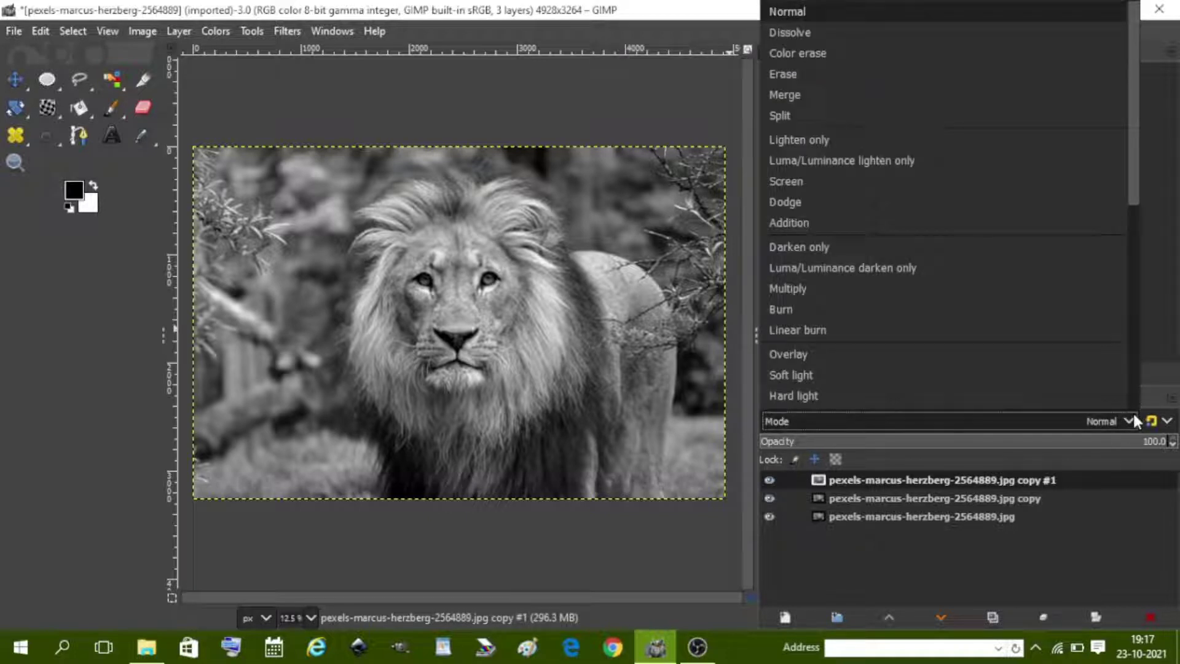
pyautogui.click(798, 201)
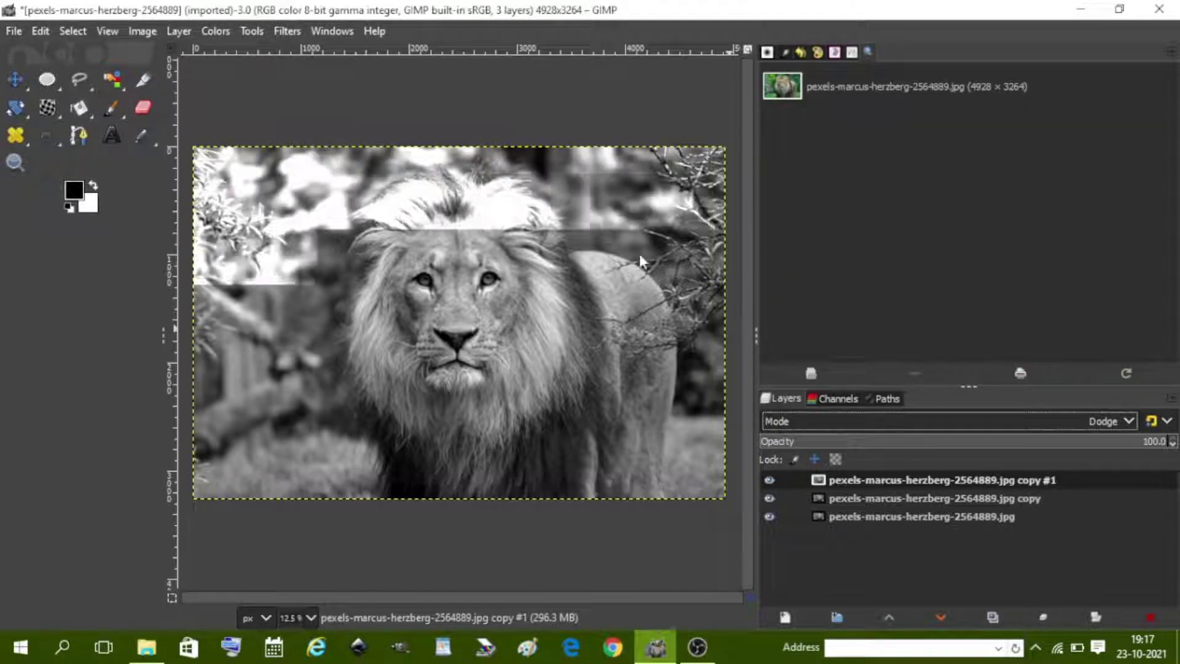
# Invert the top Dodge copy and apply a Gaussian Blur of size about 34.11.
pyautogui.click(219, 31)
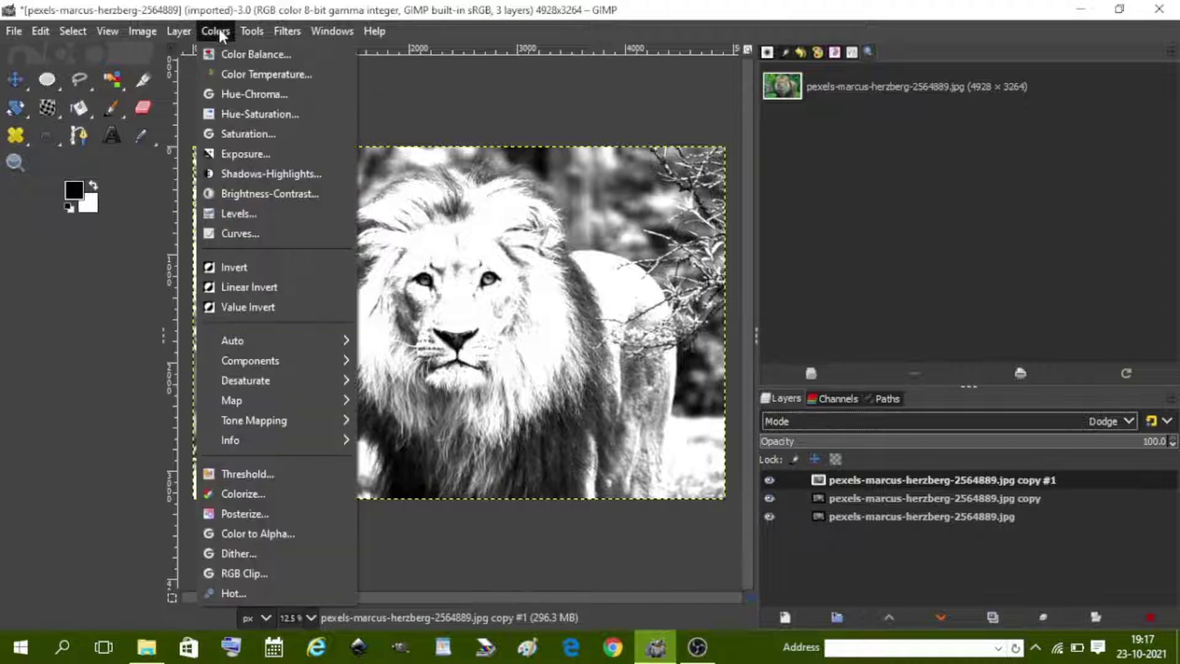
pyautogui.click(249, 267)
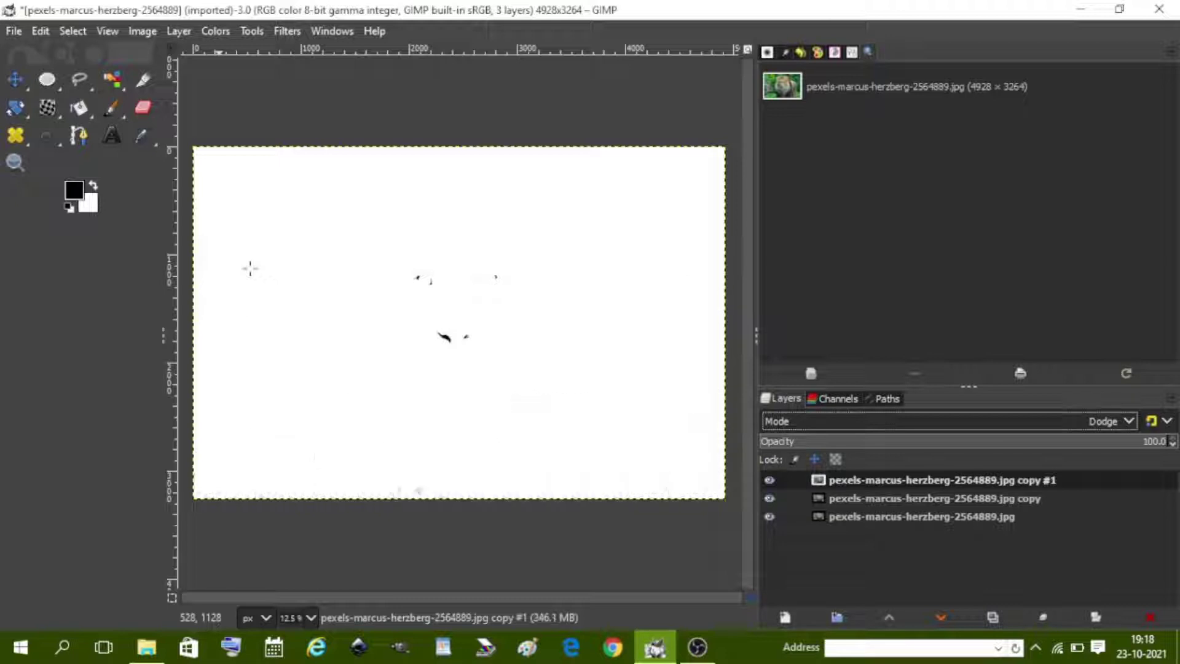
pyautogui.click(285, 34)
pyautogui.moveTo(304, 148)
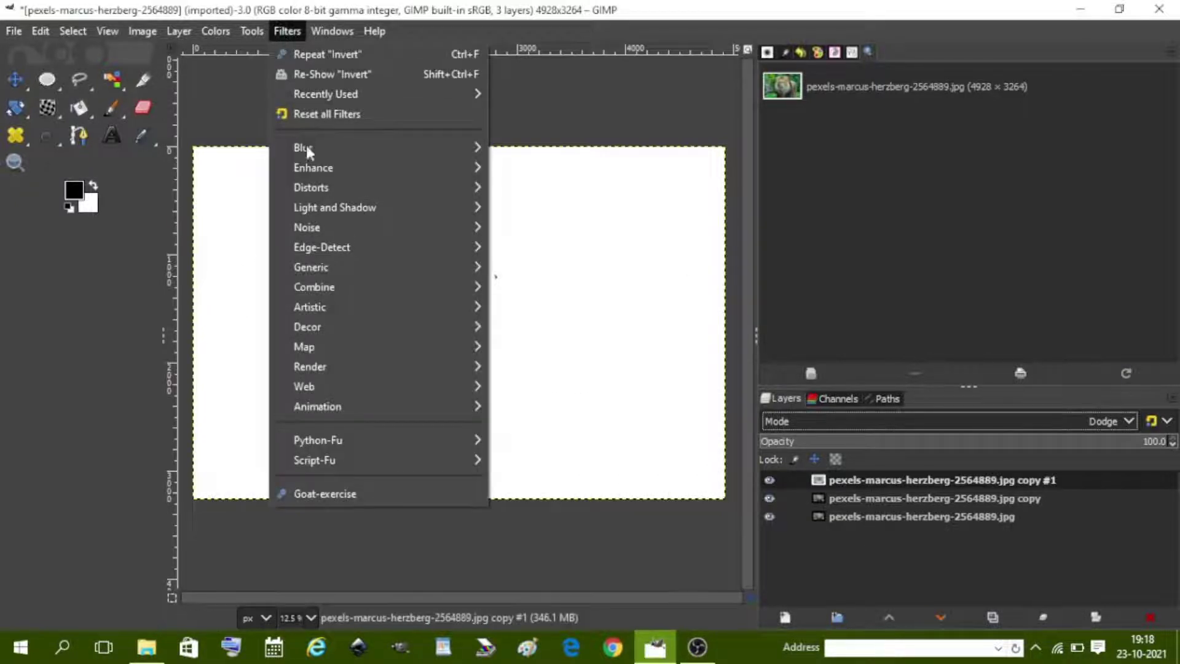
pyautogui.click(540, 163)
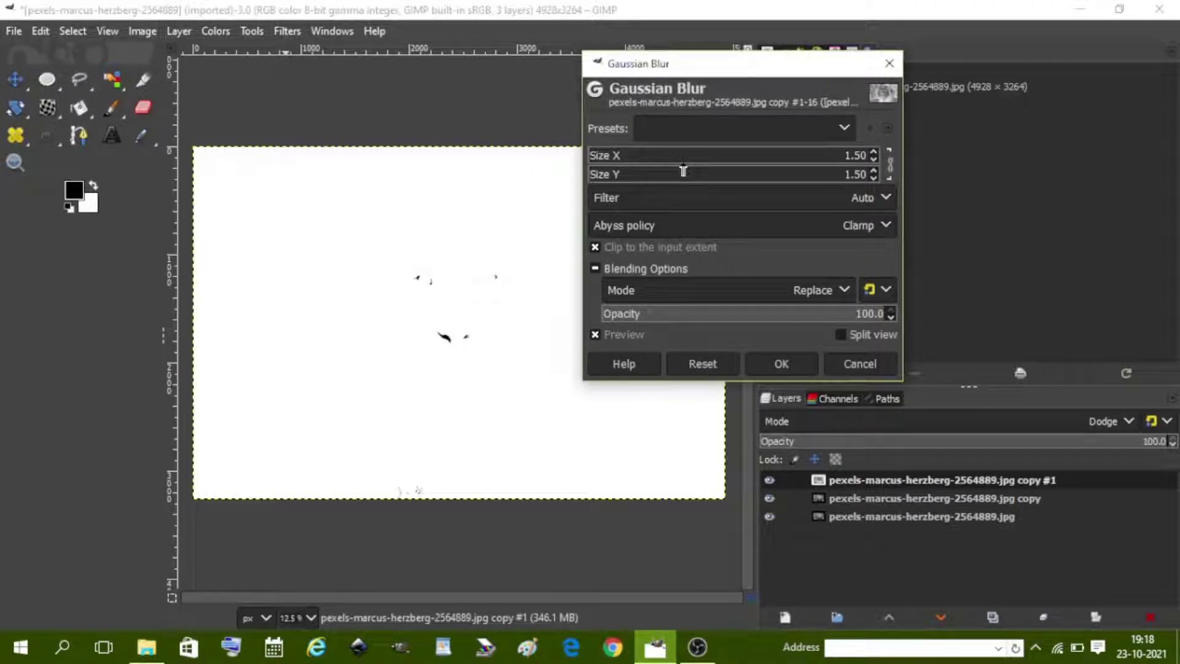
pyautogui.click(682, 170)
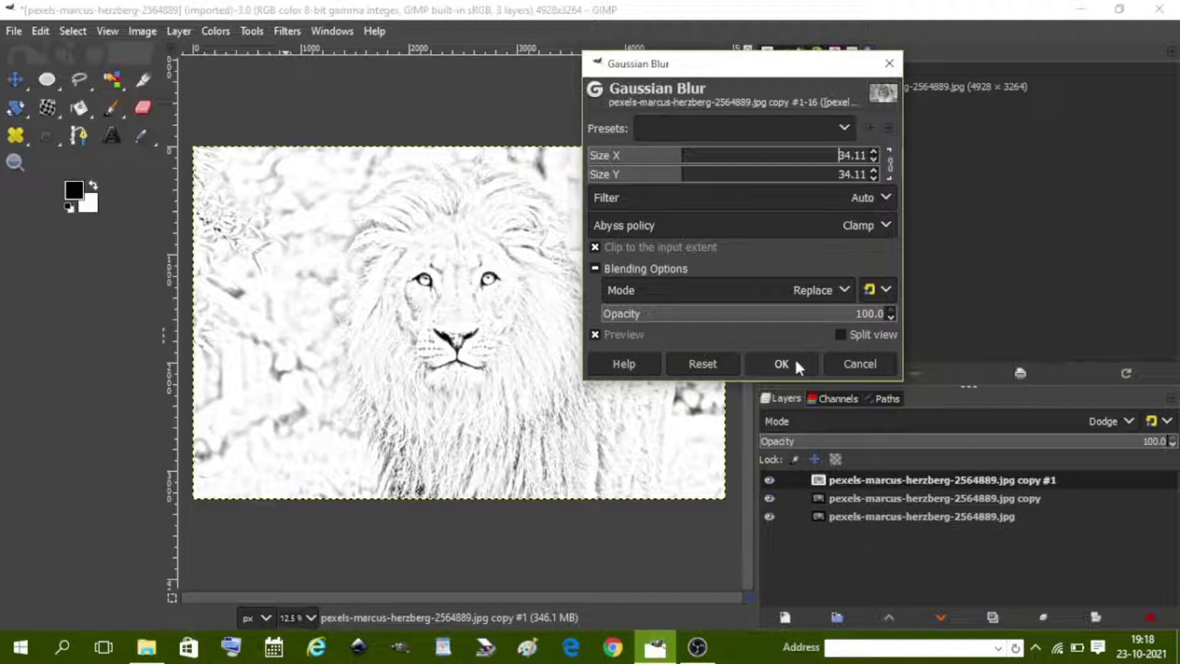
pyautogui.click(797, 362)
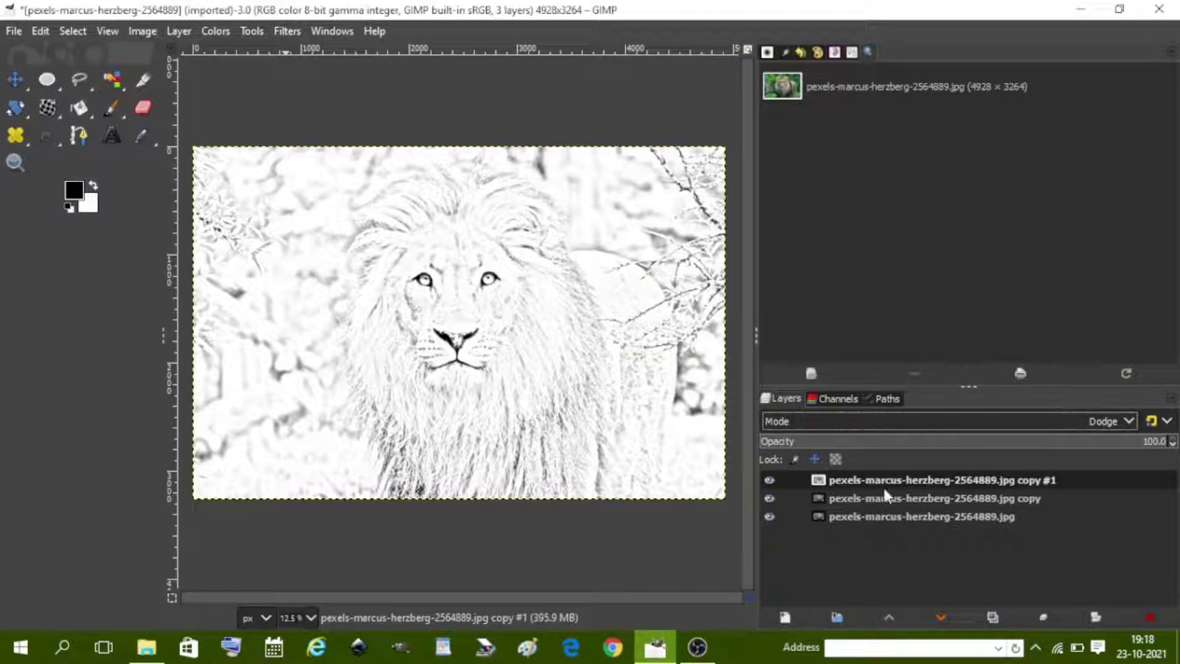
# Raise the middle 'copy' layer above copy #1 and apply the Neon edge-detect filter.
pyautogui.click(853, 500)
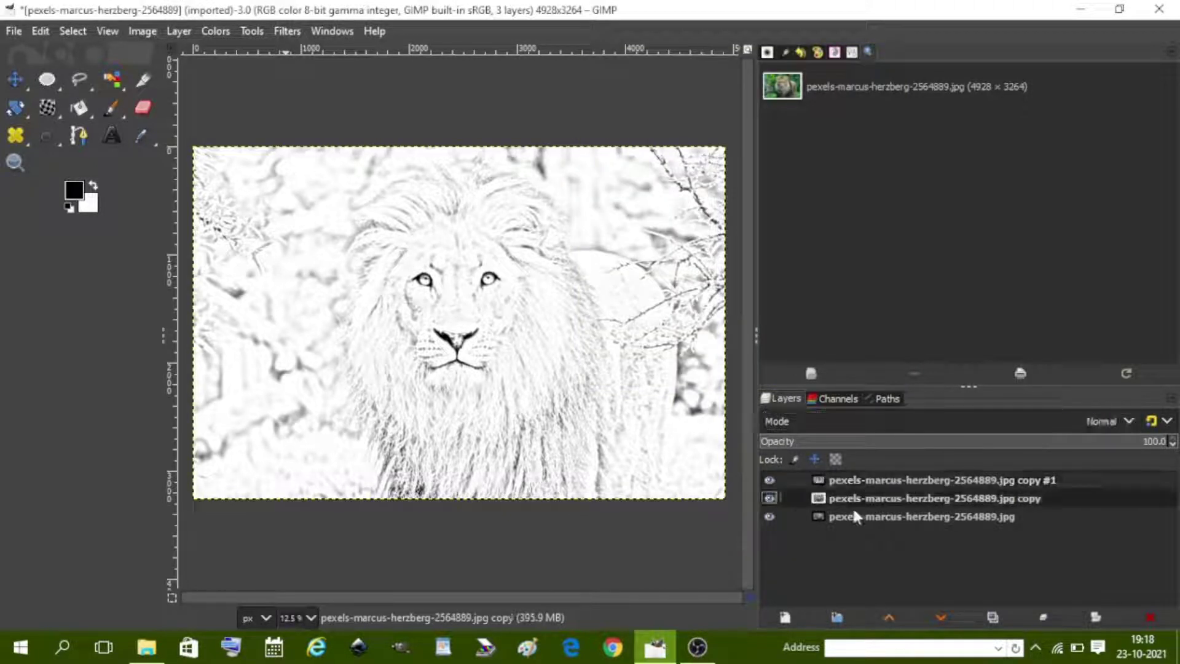
pyautogui.click(877, 617)
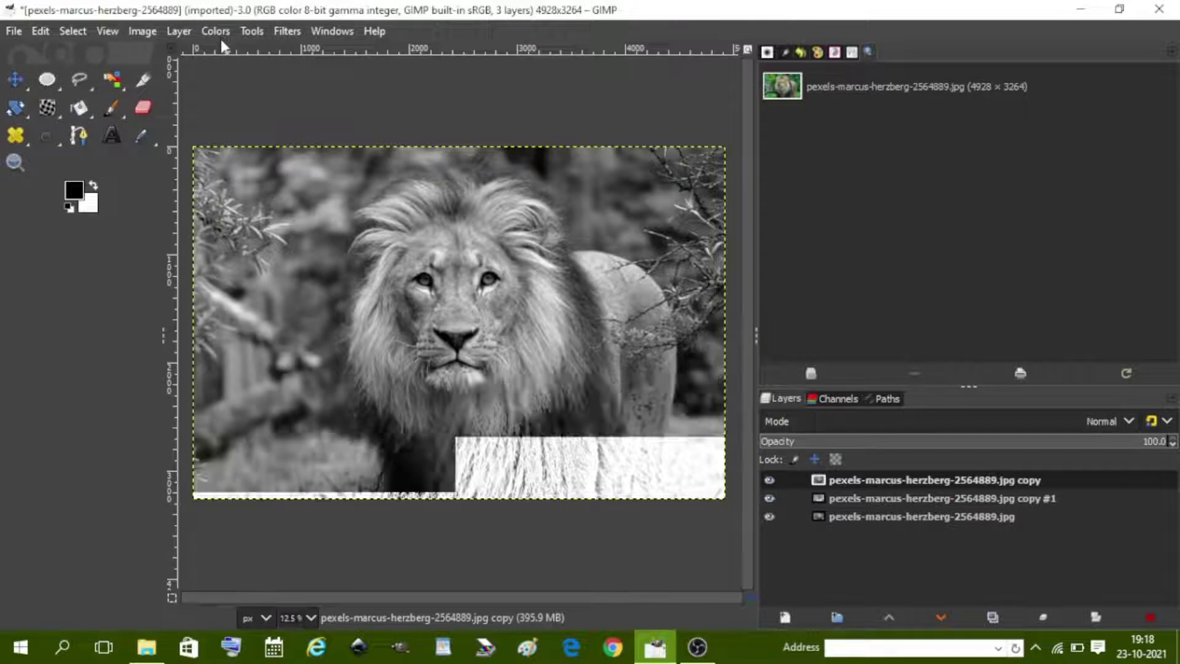
pyautogui.click(292, 31)
pyautogui.moveTo(322, 247)
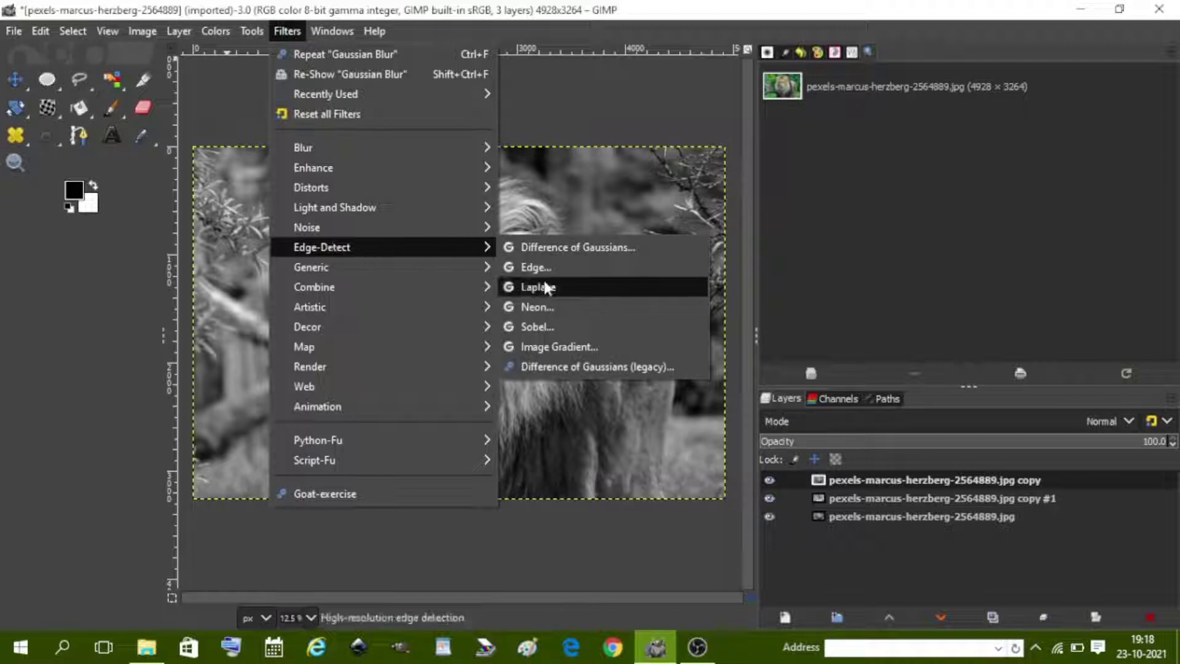
pyautogui.click(545, 308)
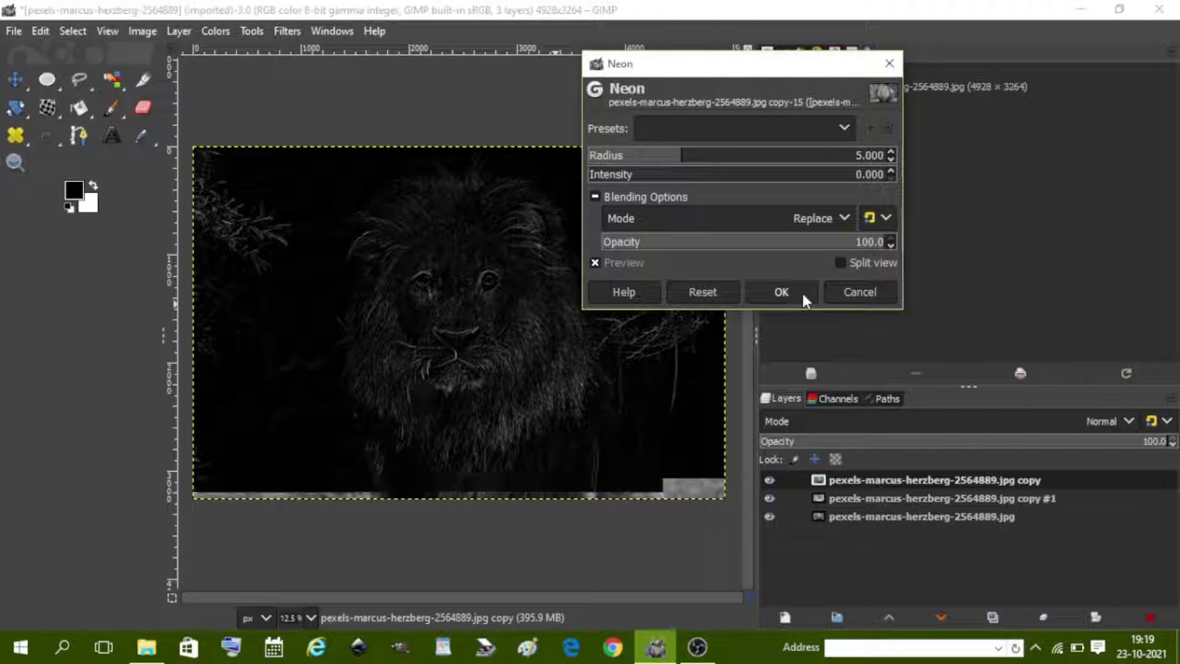
pyautogui.click(803, 296)
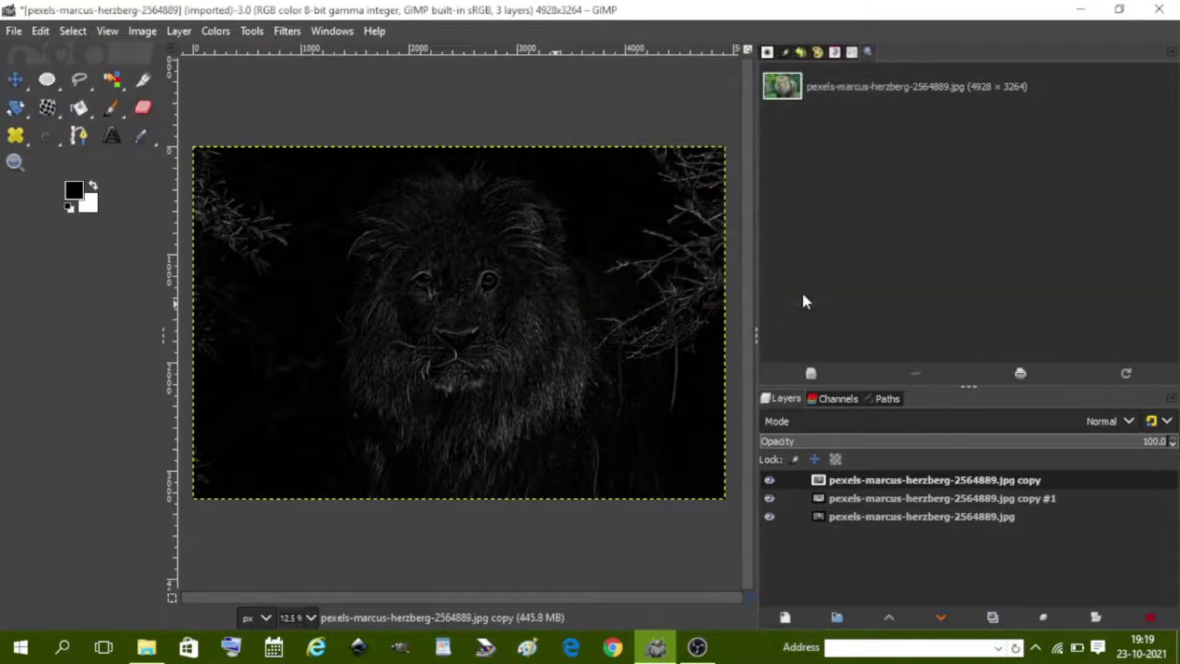
pyautogui.click(1132, 419)
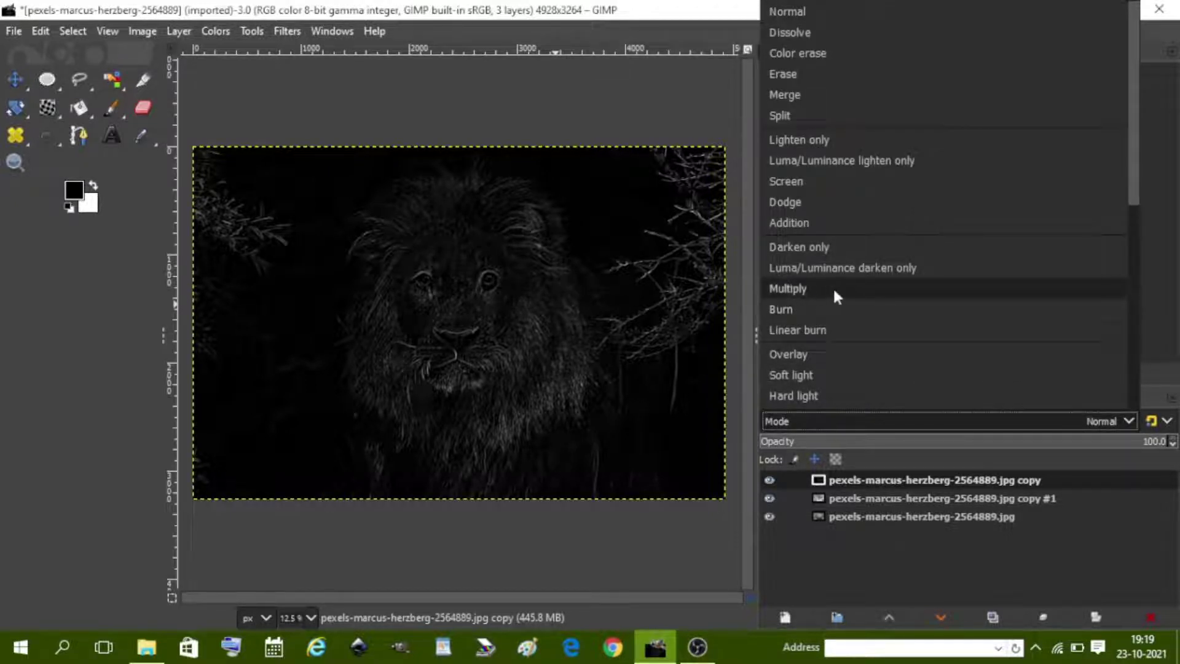
# Set the top Neon layer to Multiply mode and invert its colours.
pyautogui.click(812, 291)
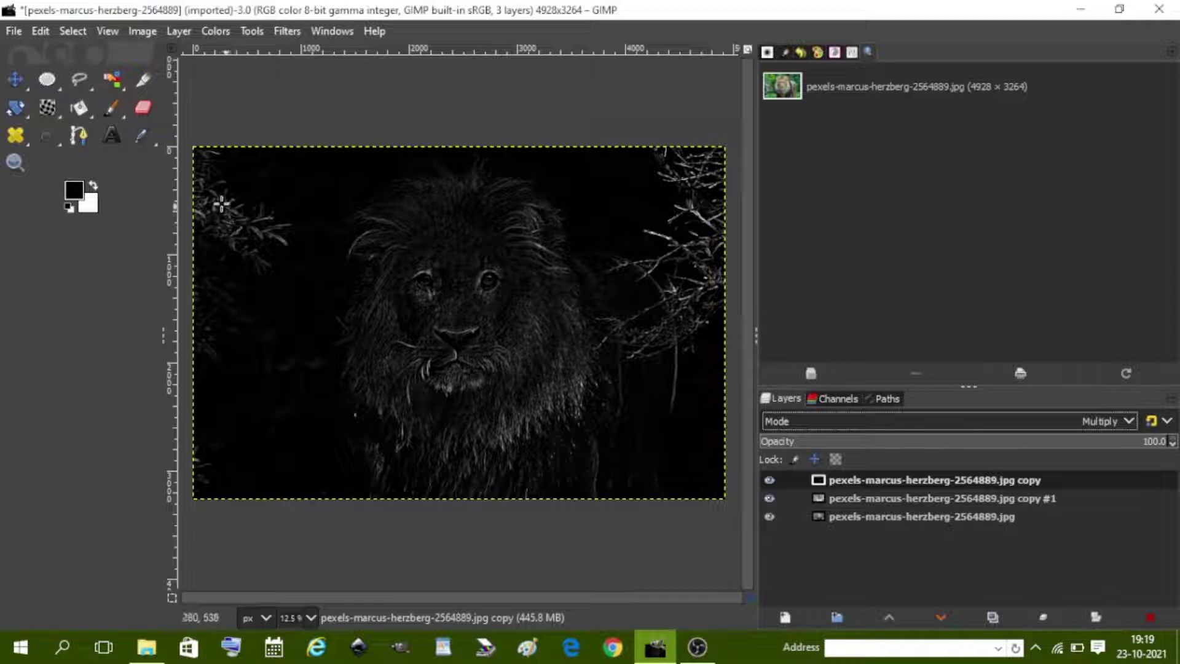
pyautogui.click(216, 32)
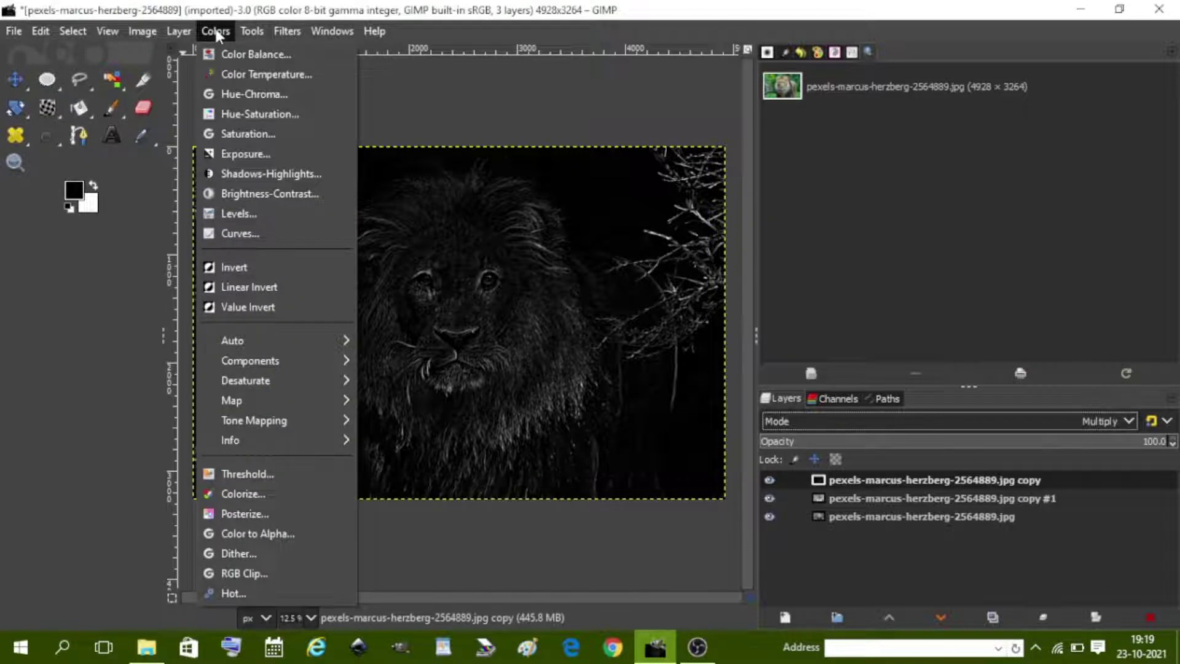
pyautogui.click(242, 266)
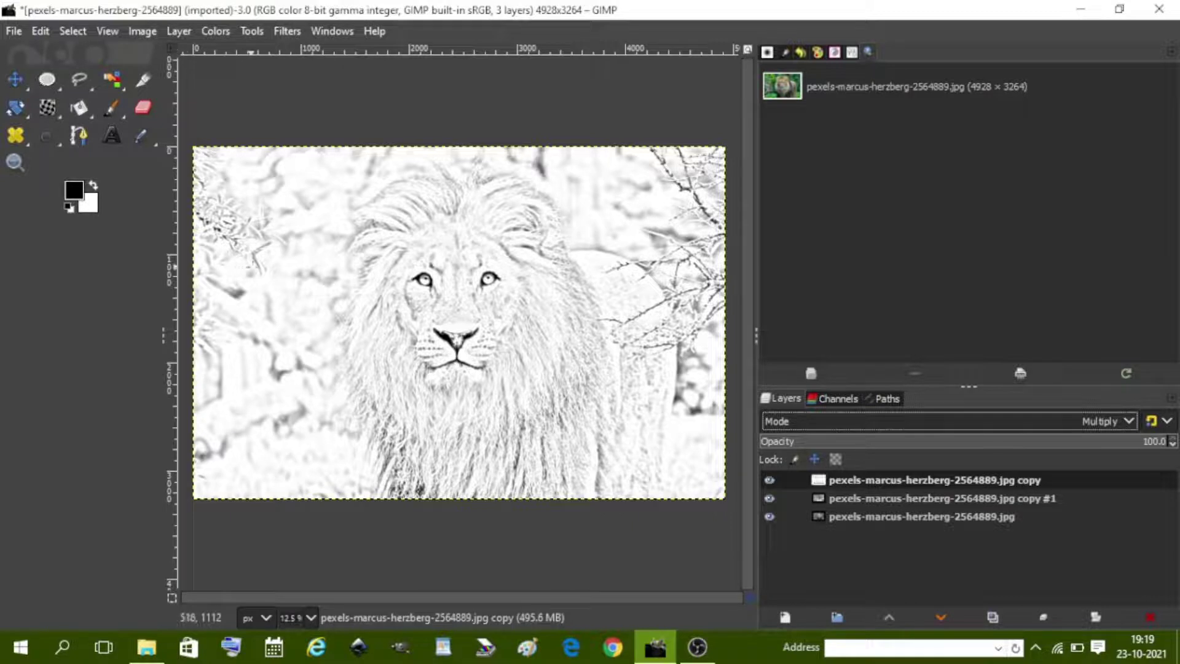
# In Levels, push the input gamma to about 0.30 and lower the output white.
pyautogui.click(215, 31)
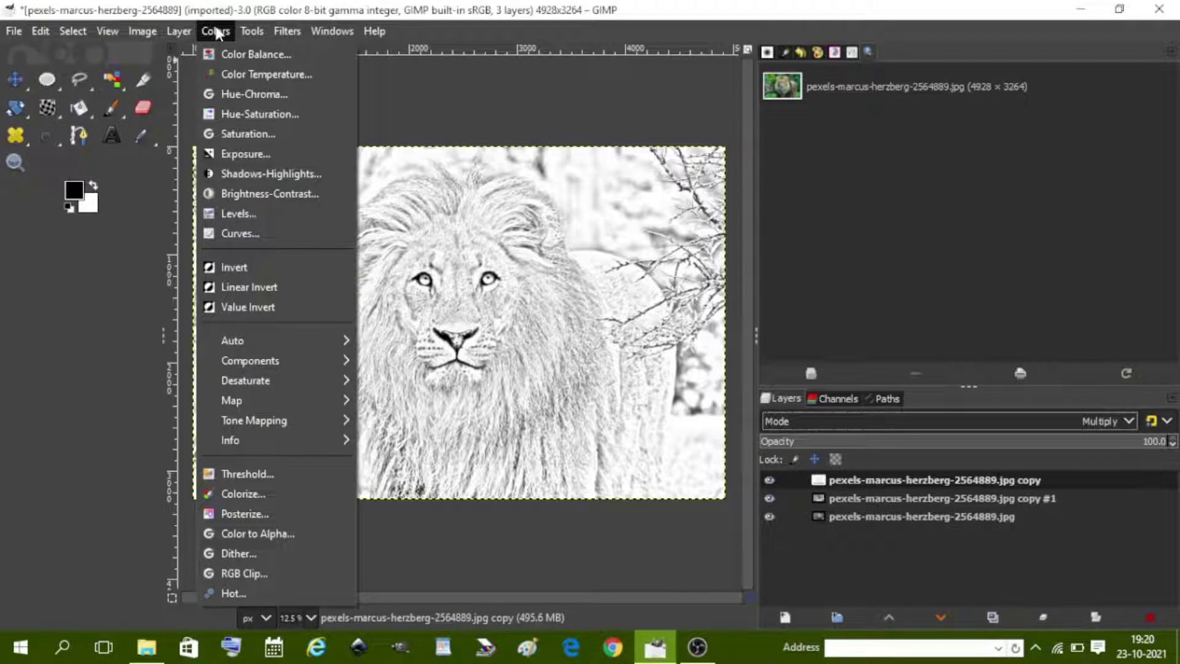
pyautogui.click(249, 215)
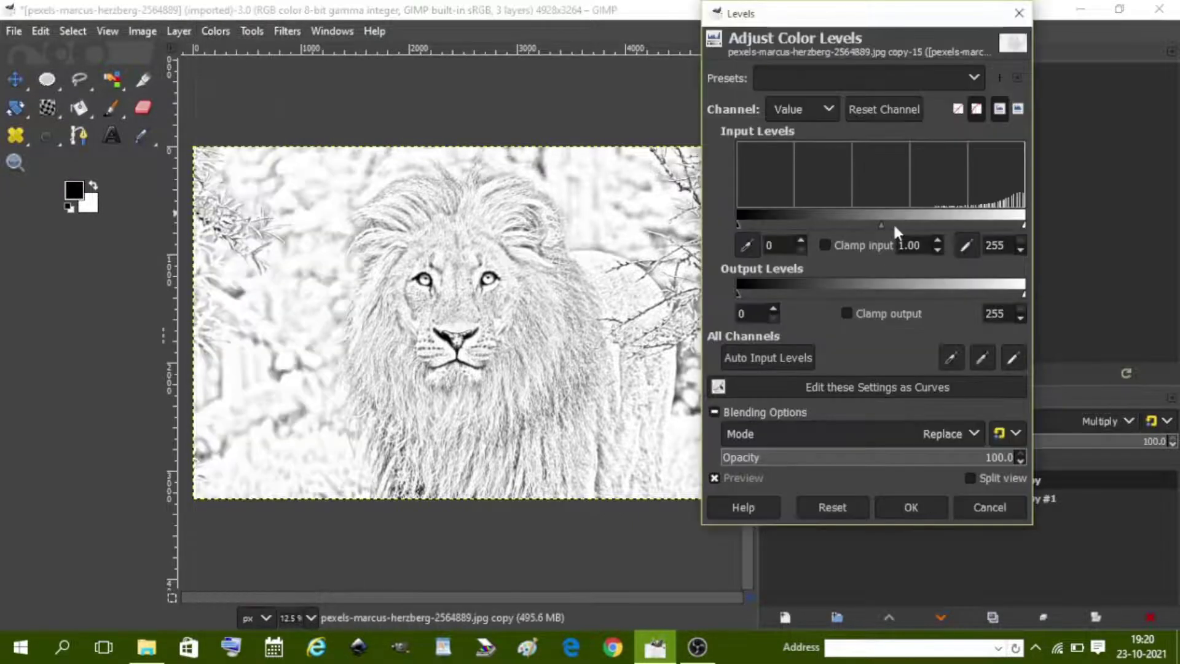
pyautogui.moveTo(877, 225); pyautogui.dragTo(919, 227)
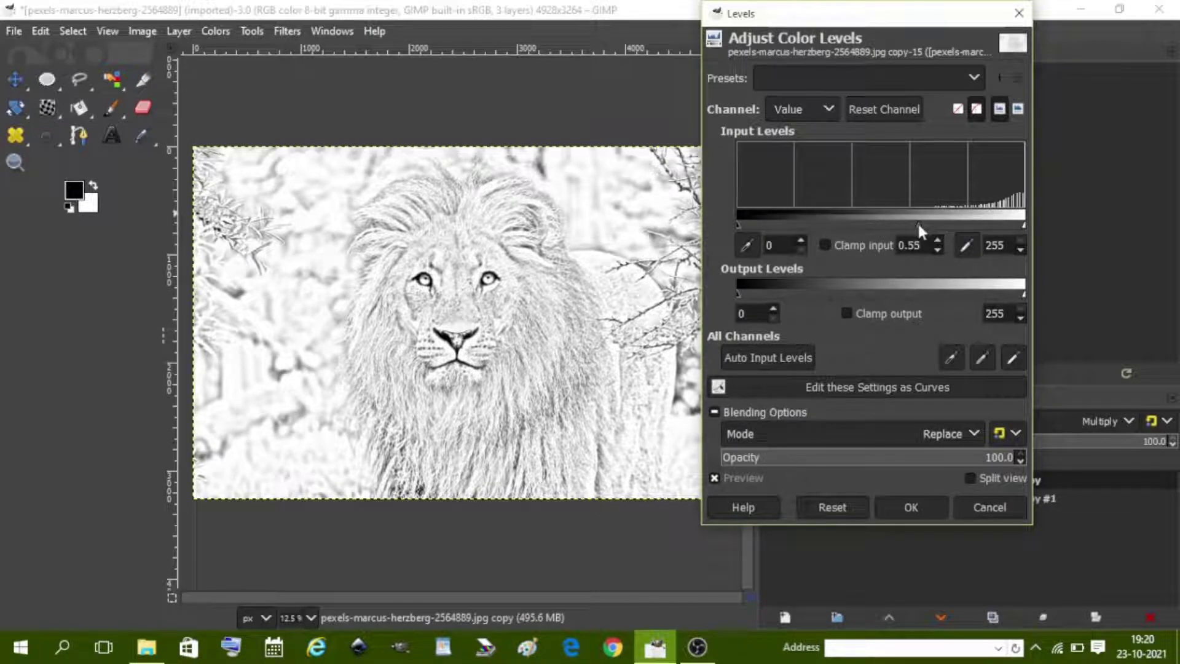
pyautogui.moveTo(919, 226); pyautogui.dragTo(941, 226)
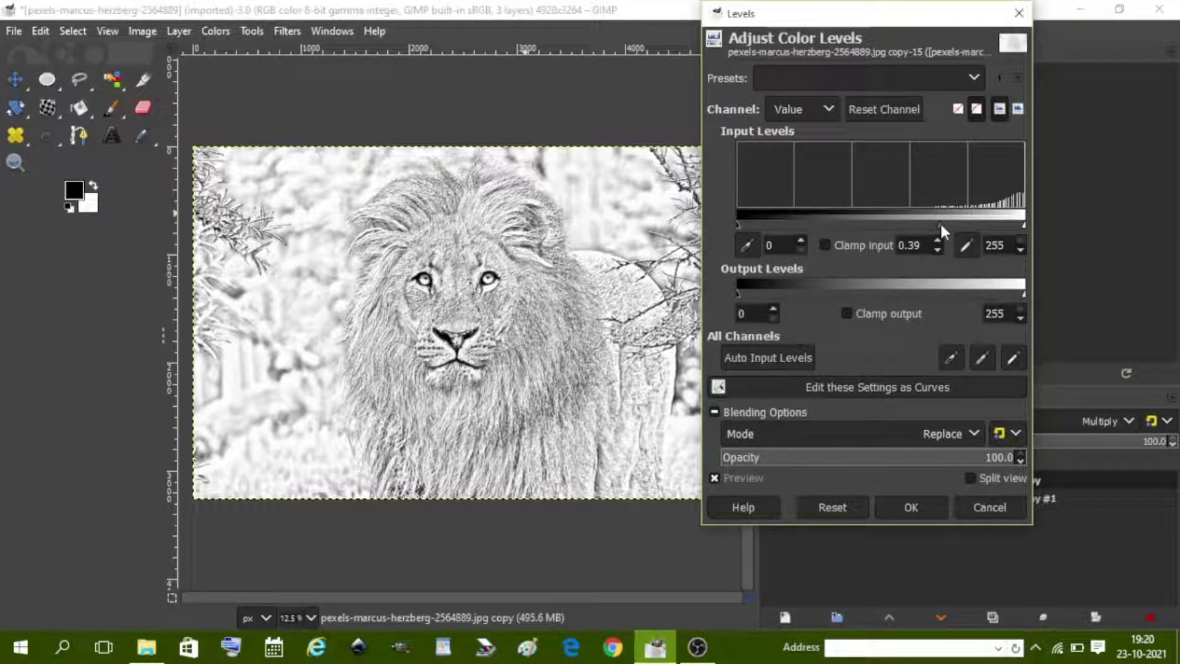
pyautogui.moveTo(941, 225); pyautogui.dragTo(957, 225)
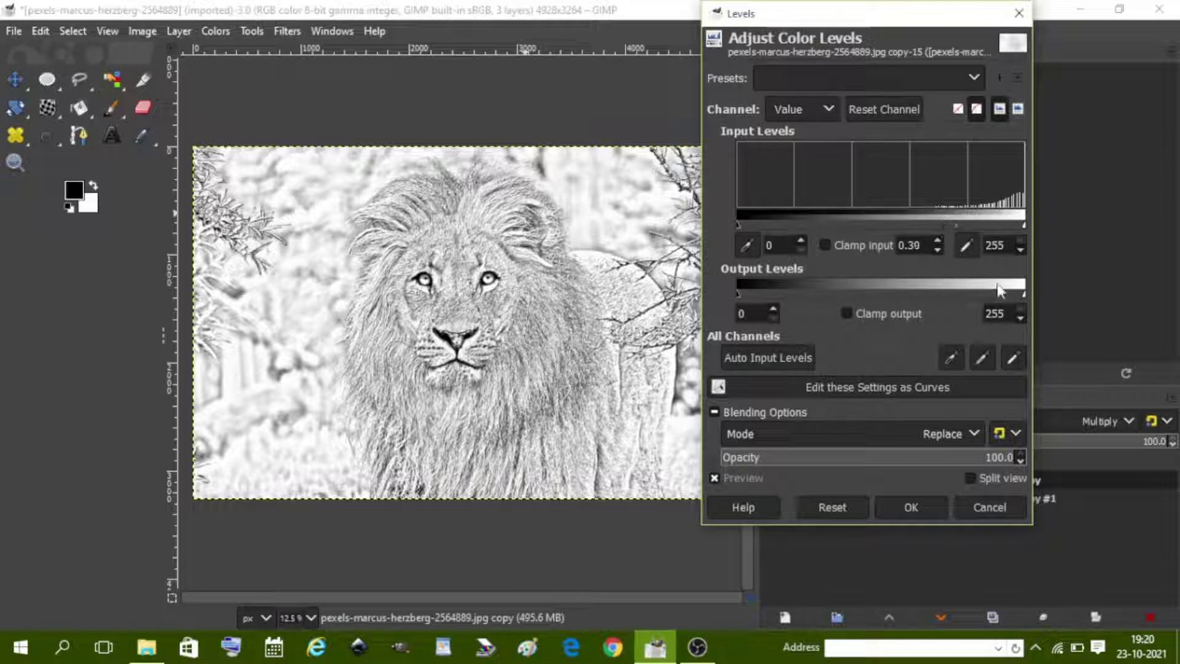
pyautogui.moveTo(1023, 294); pyautogui.dragTo(1003, 290)
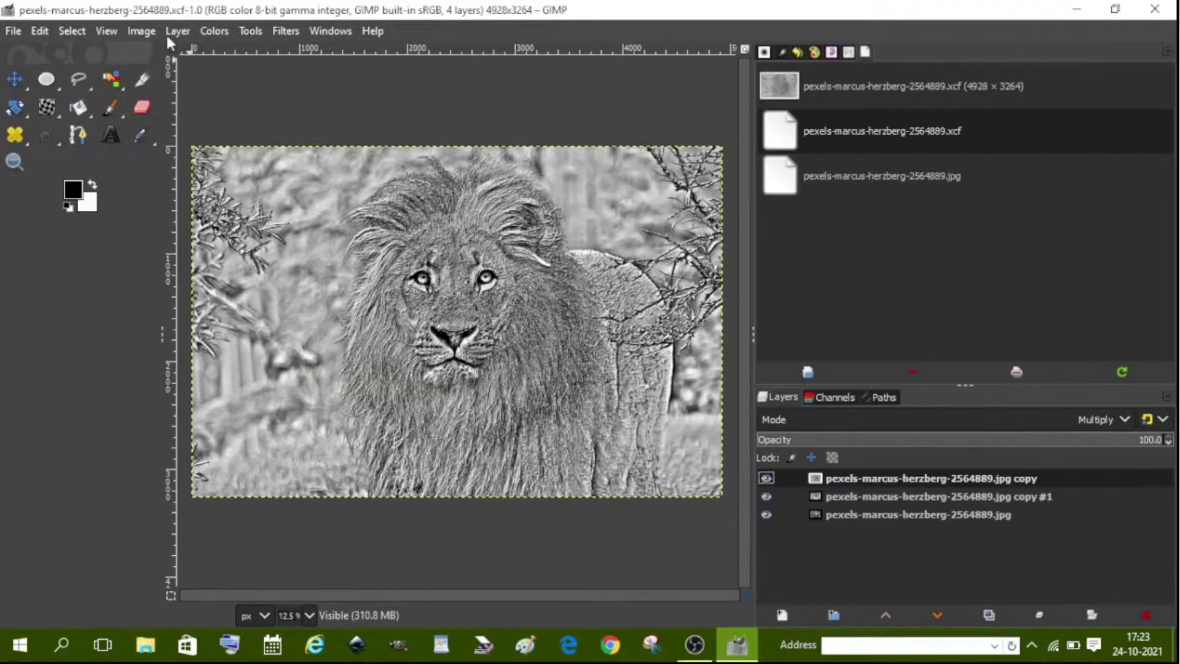
# In Curves, bend the Value curve upward through a point near input 52, output 171.
pyautogui.click(208, 32)
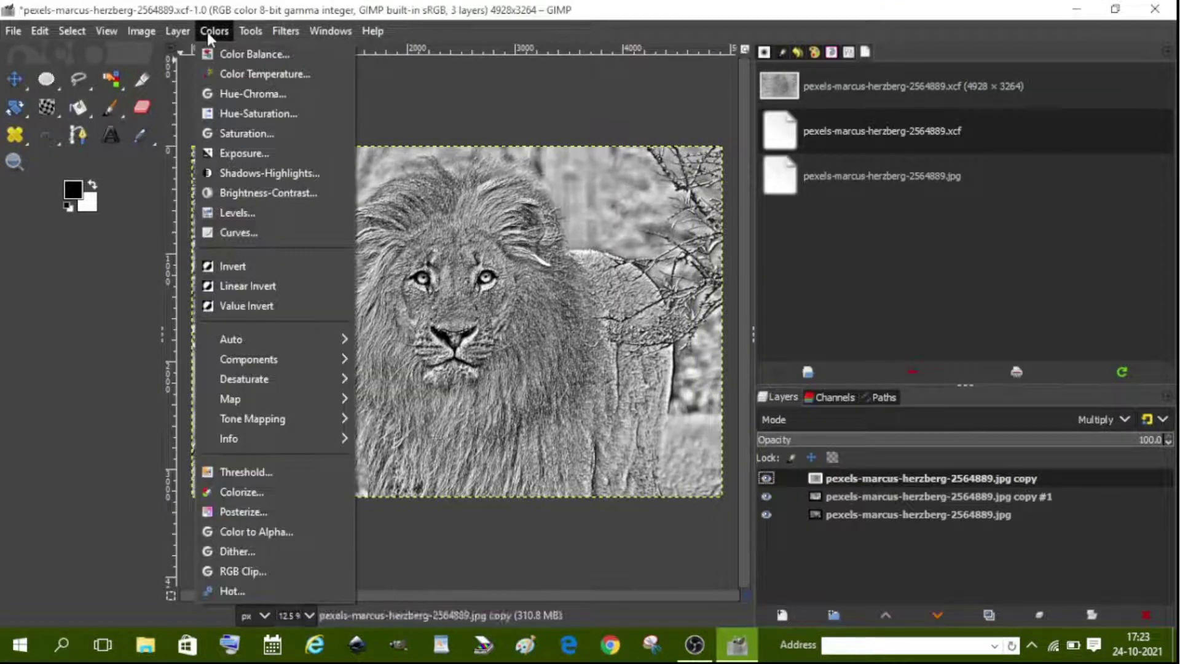
pyautogui.click(243, 225)
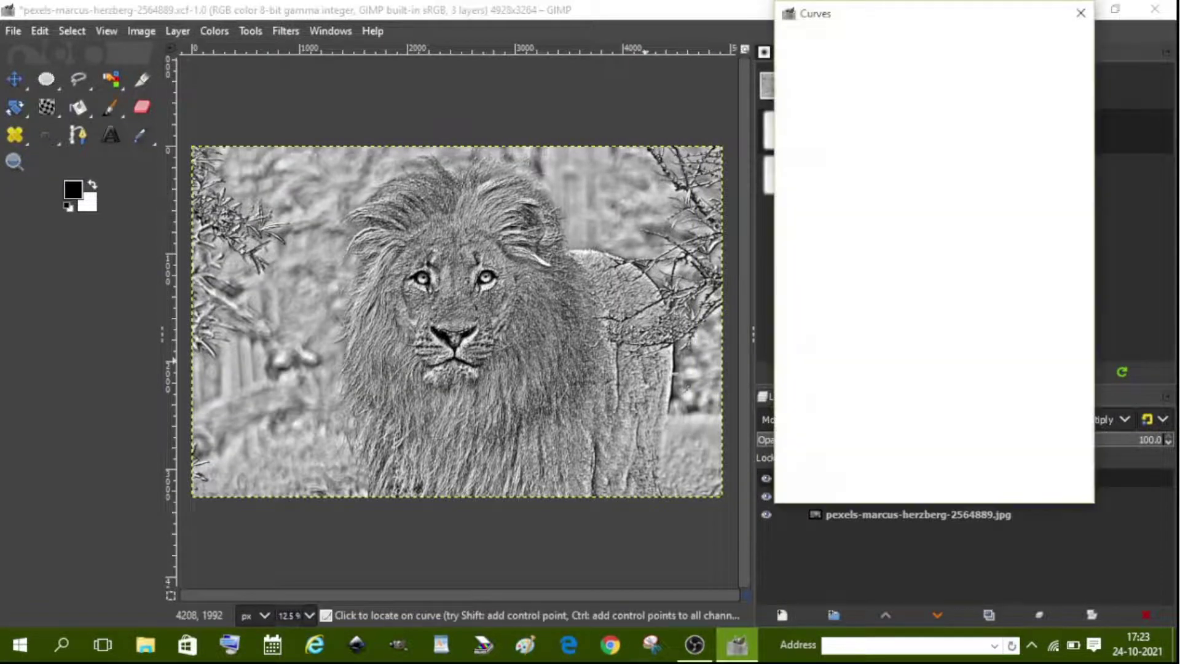
pyautogui.moveTo(885, 295)
pyautogui.mouseDown()
pyautogui.moveTo(900, 321)
pyautogui.moveTo(927, 231)
pyautogui.mouseUp()
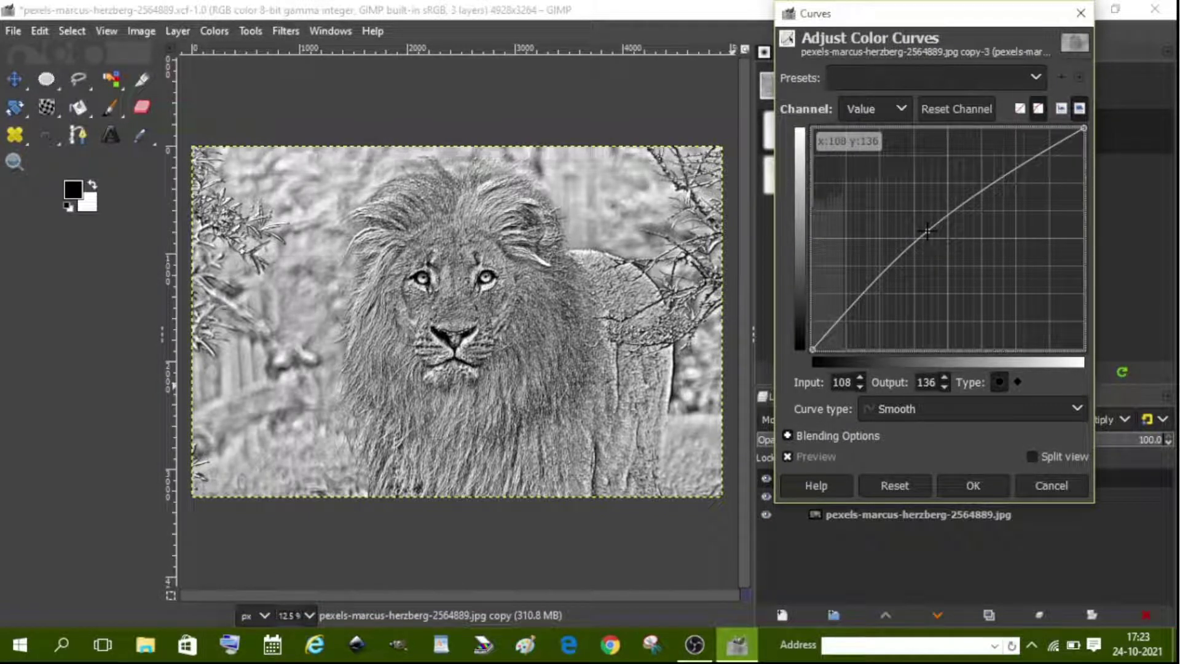
pyautogui.moveTo(928, 231)
pyautogui.mouseDown()
pyautogui.moveTo(924, 192)
pyautogui.moveTo(887, 210)
pyautogui.mouseUp()
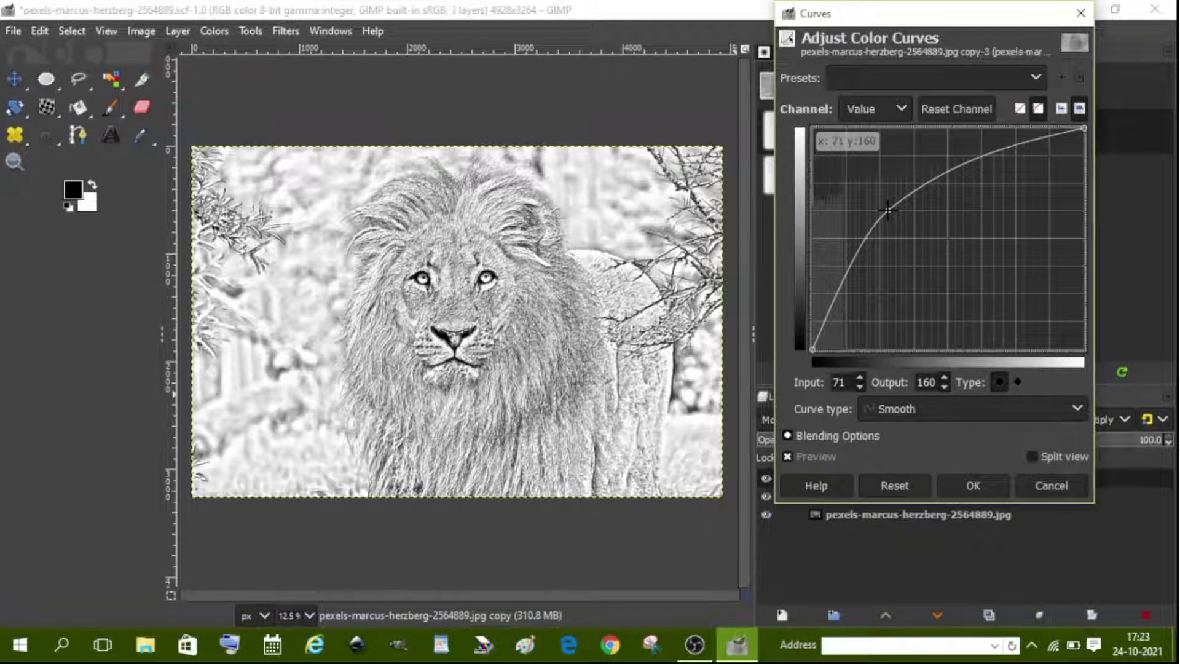
pyautogui.moveTo(887, 210)
pyautogui.mouseDown()
pyautogui.moveTo(874, 238)
pyautogui.moveTo(838, 259)
pyautogui.mouseUp()
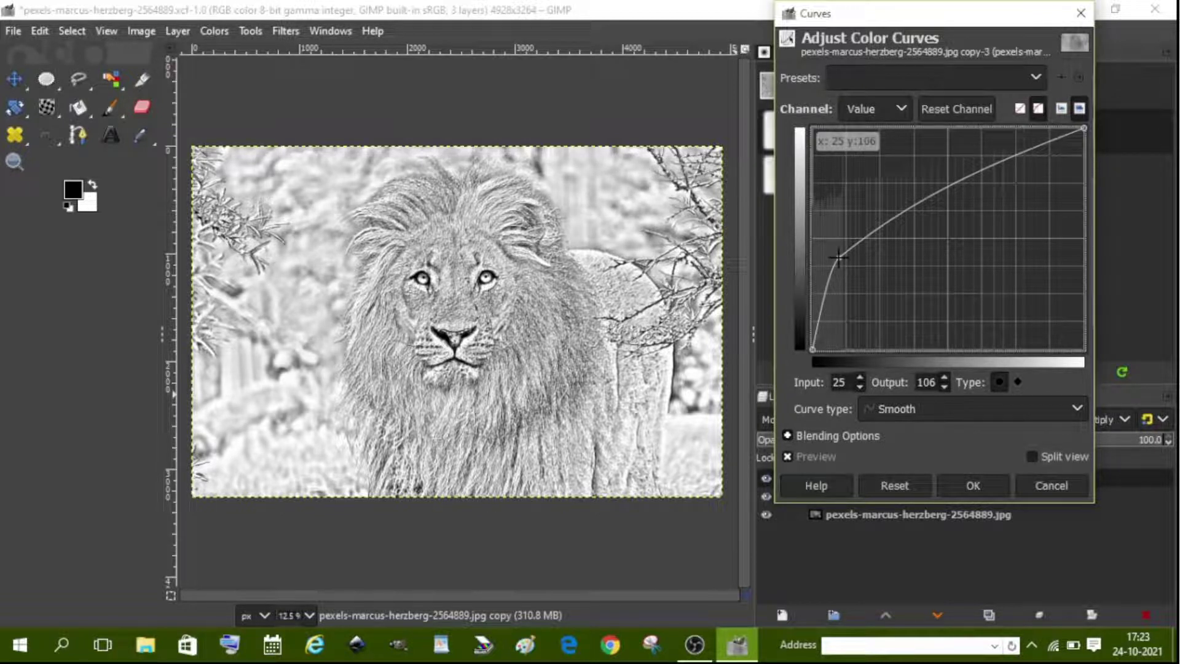
pyautogui.moveTo(839, 258); pyautogui.dragTo(838, 241)
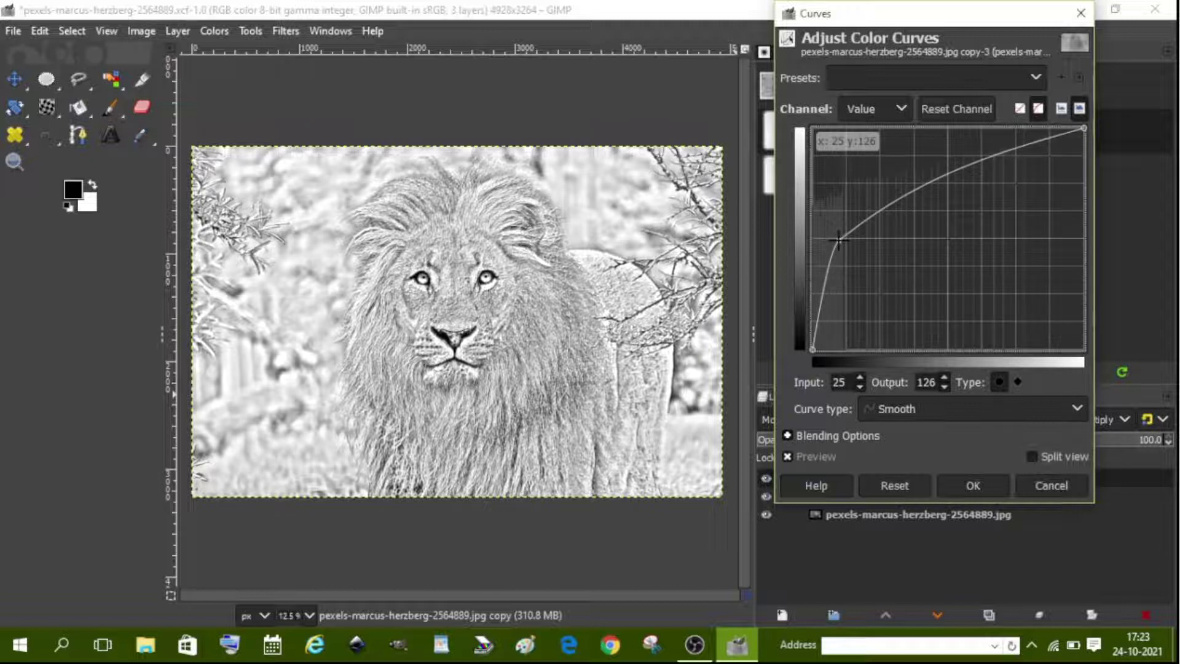
pyautogui.moveTo(838, 240)
pyautogui.mouseDown()
pyautogui.moveTo(886, 244)
pyautogui.moveTo(888, 225)
pyautogui.mouseUp()
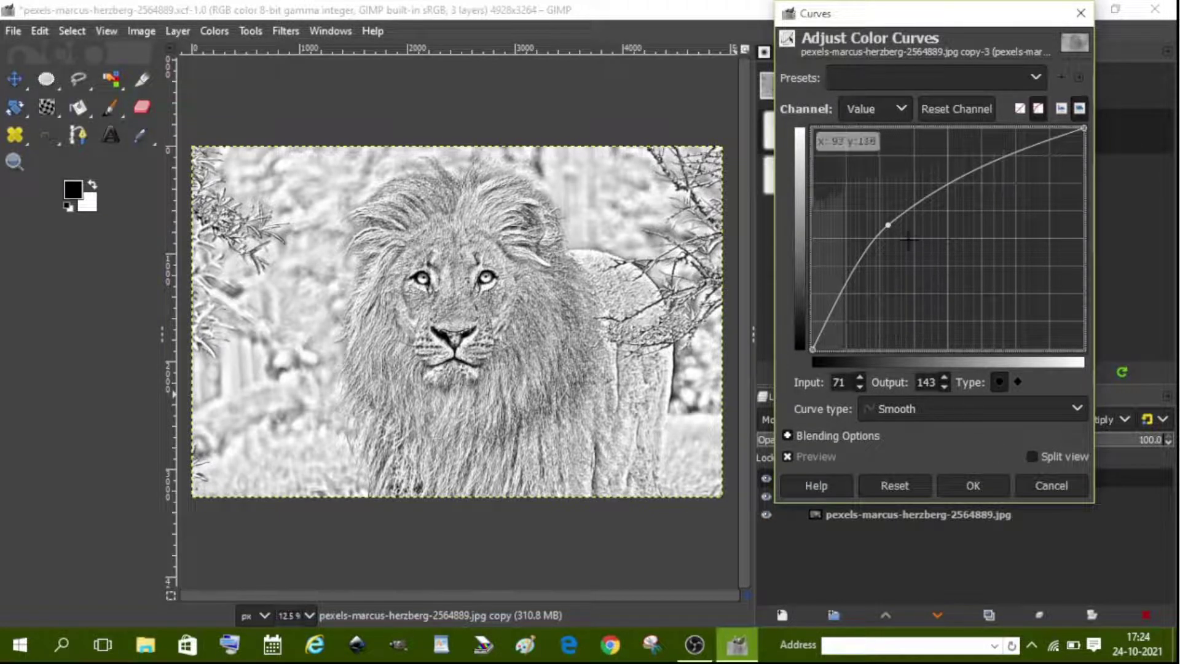
pyautogui.moveTo(893, 230); pyautogui.dragTo(938, 184)
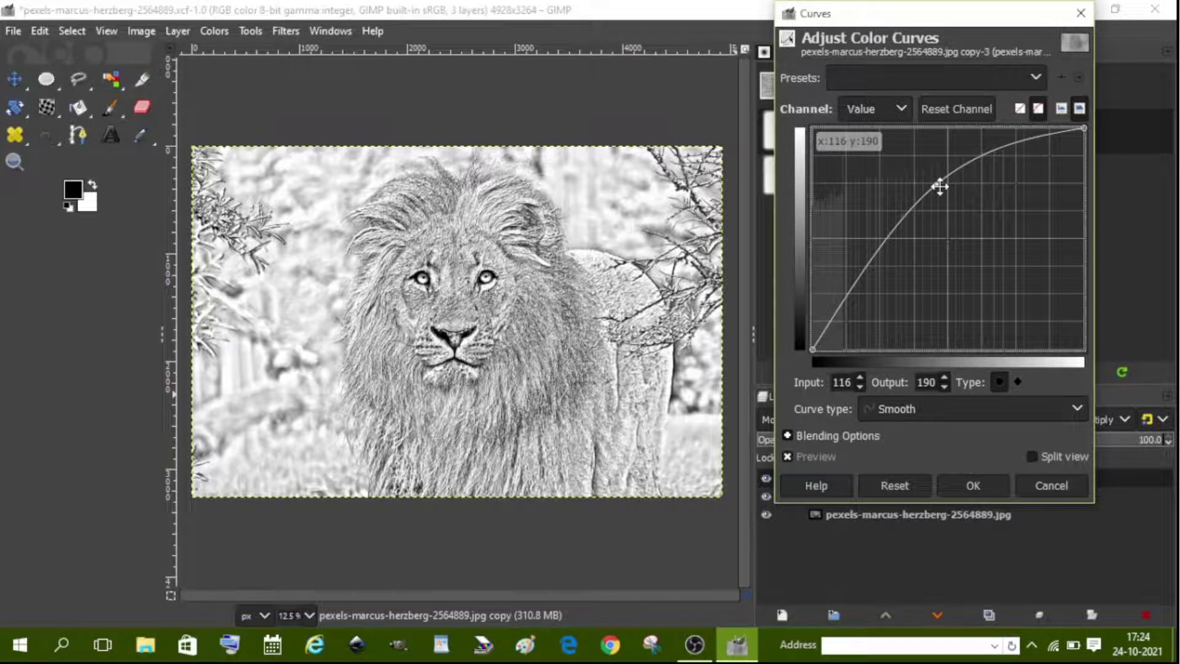
pyautogui.moveTo(939, 186); pyautogui.dragTo(953, 162)
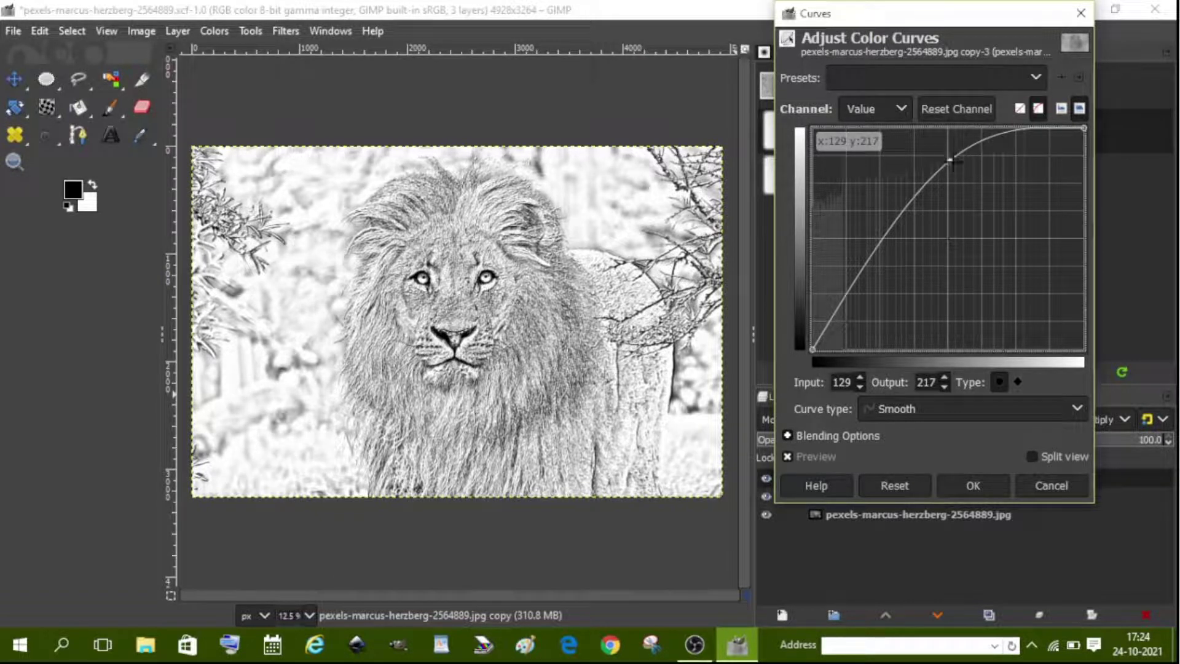
pyautogui.moveTo(953, 162); pyautogui.dragTo(910, 159)
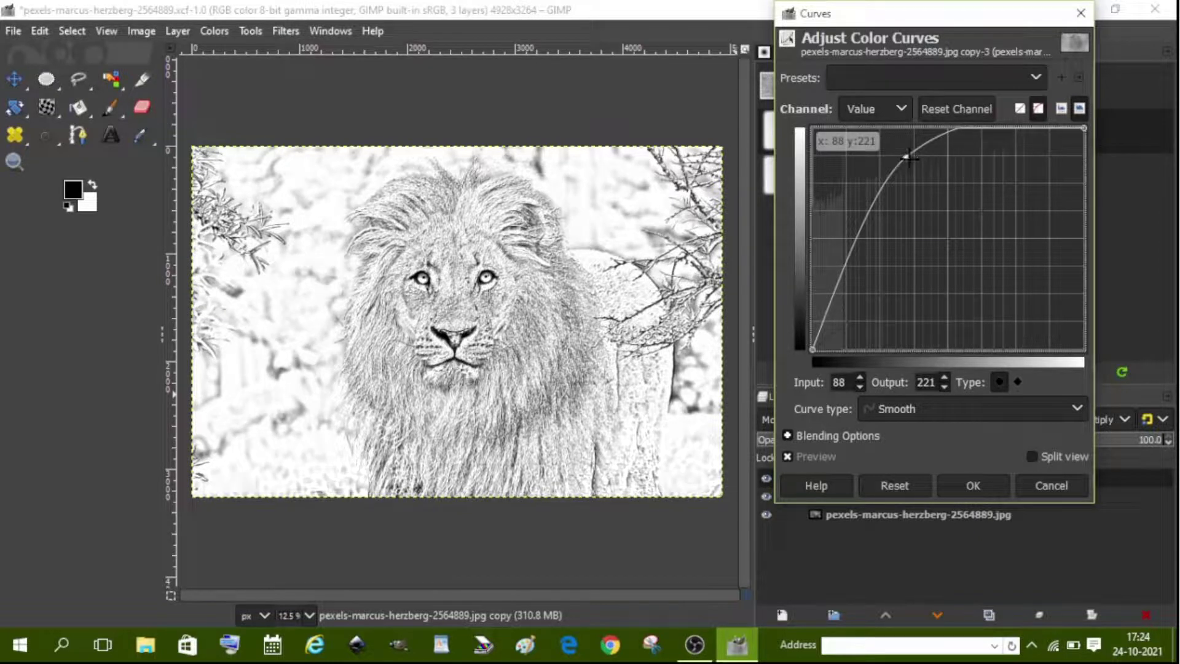
pyautogui.moveTo(909, 157); pyautogui.dragTo(867, 201)
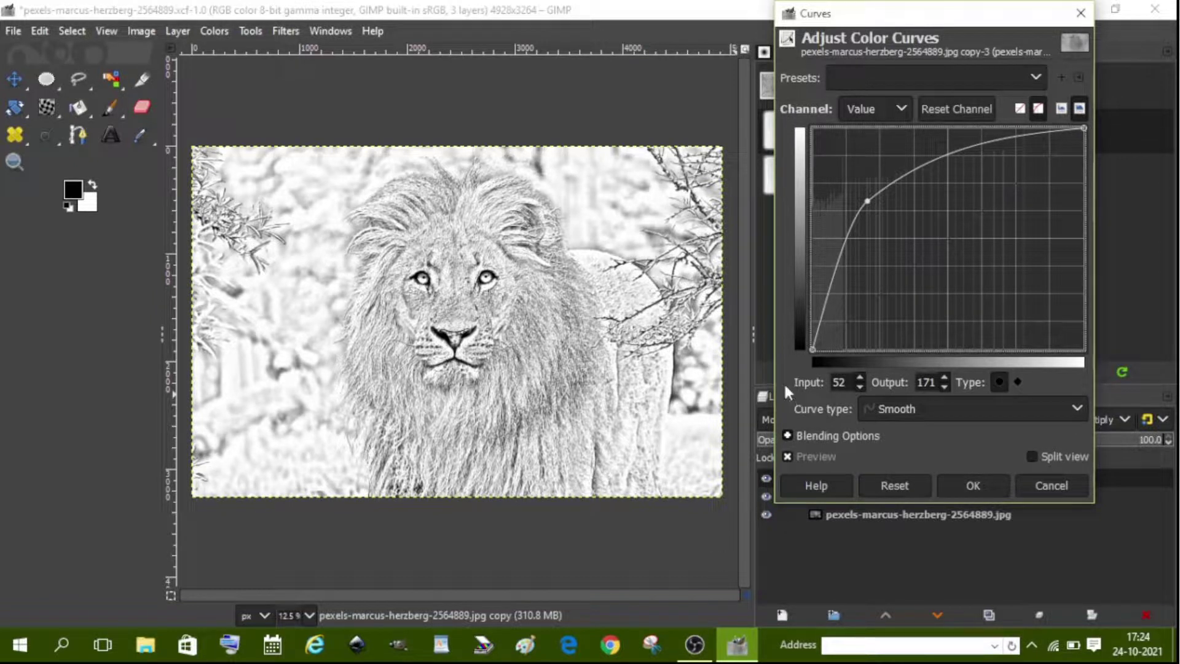
# Apply the Curves adjustment and add a New from Visible layer at the top.
pyautogui.click(970, 483)
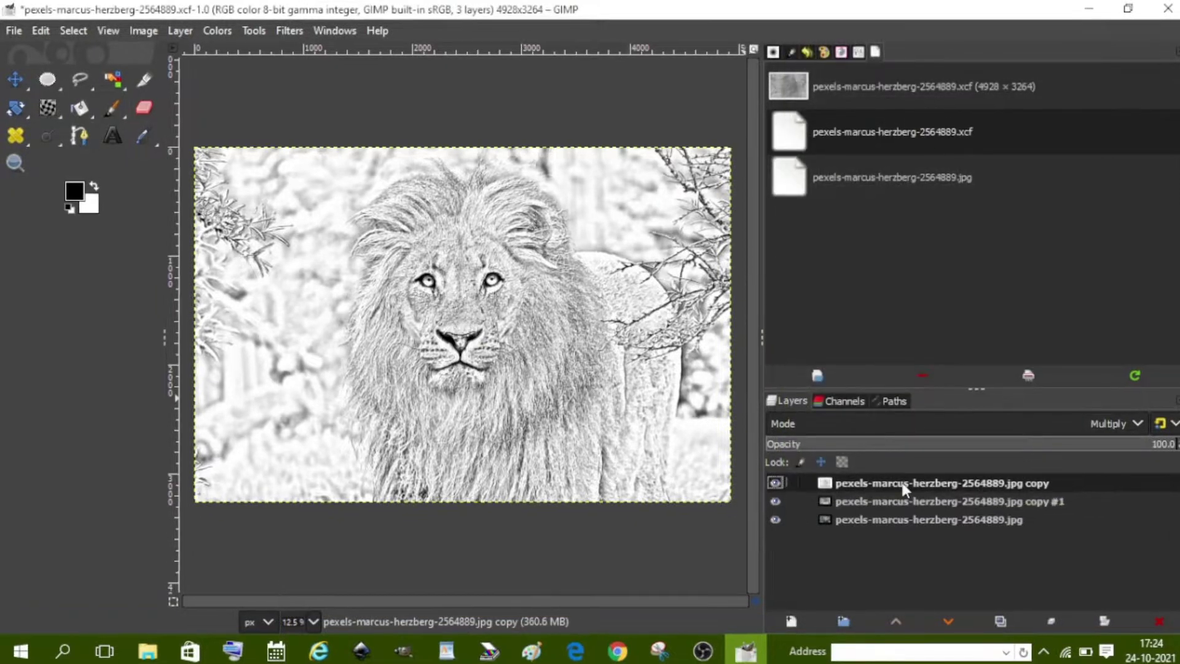
pyautogui.rightClick(903, 487)
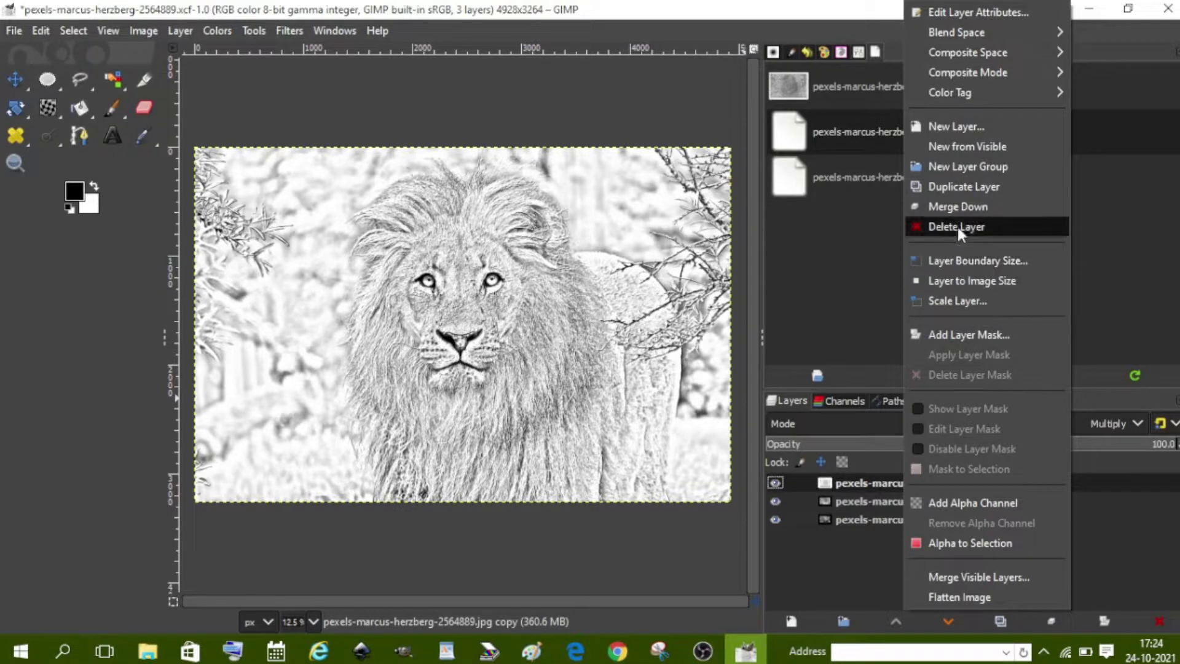
pyautogui.click(945, 139)
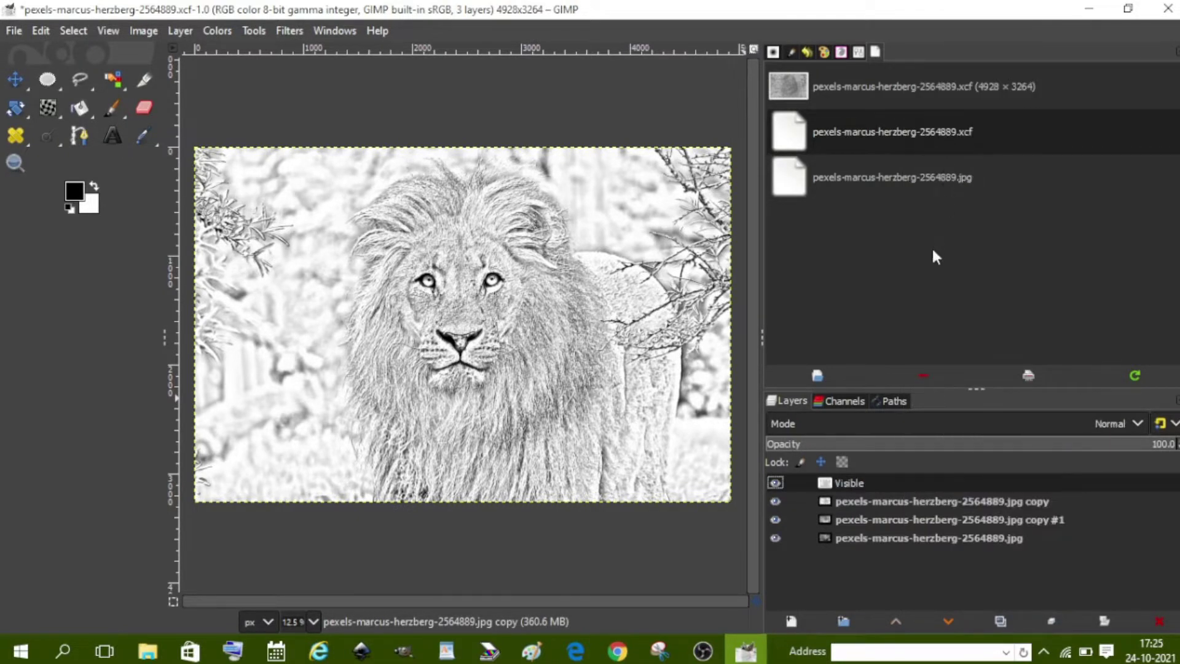